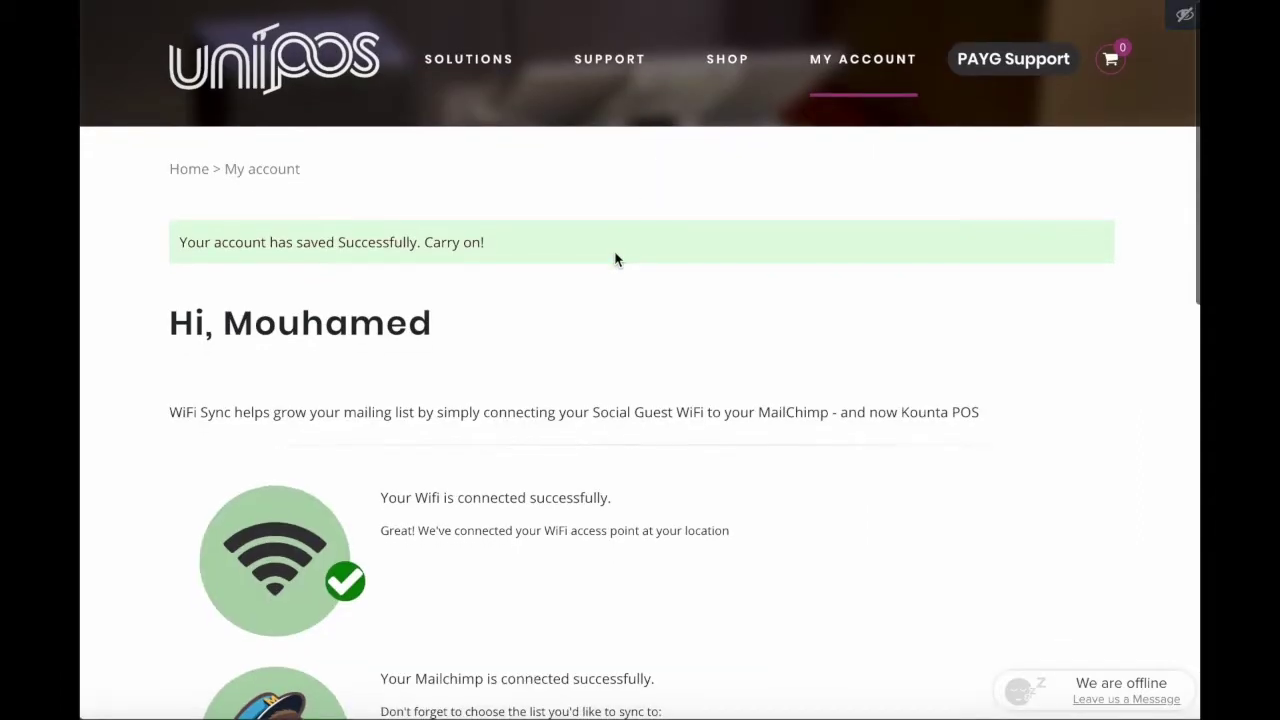
- Review the WiFi, Mailchimp and Kounta connection statuses on the WiFi Sync account page
scroll(615, 259, down, 2)
scroll(615, 259, down, 2)
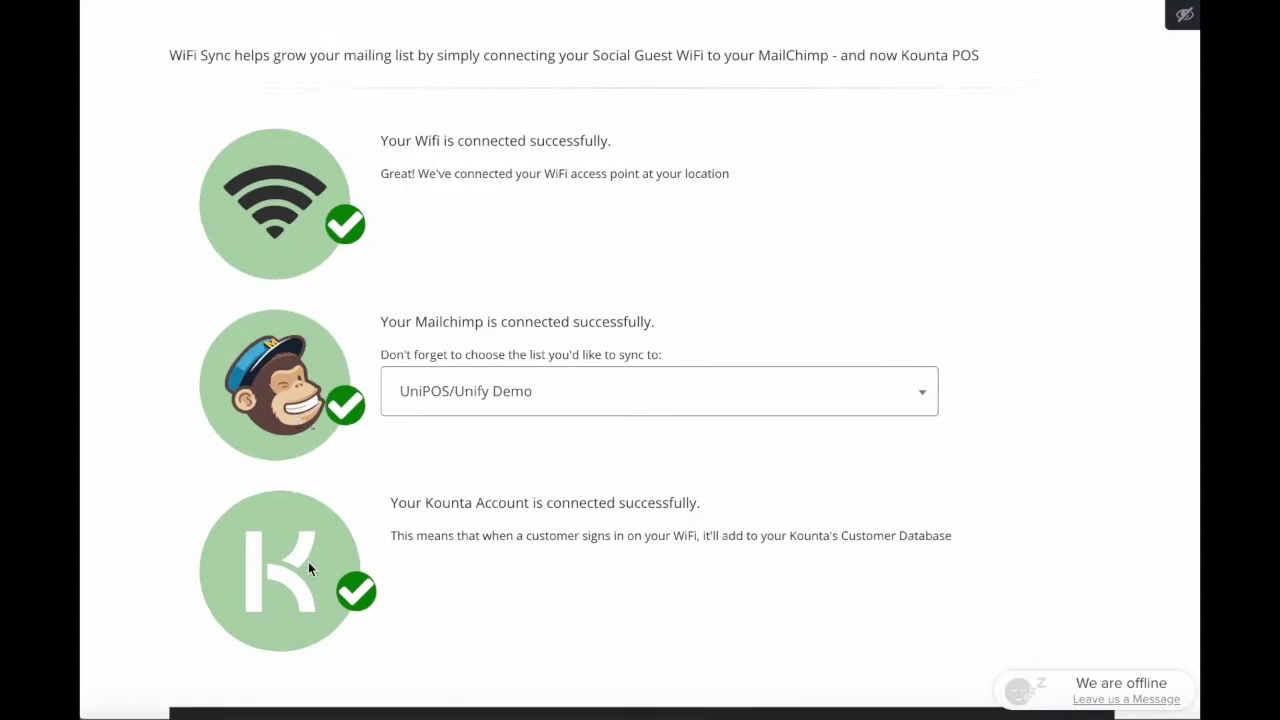
scroll(308, 567, down, 1)
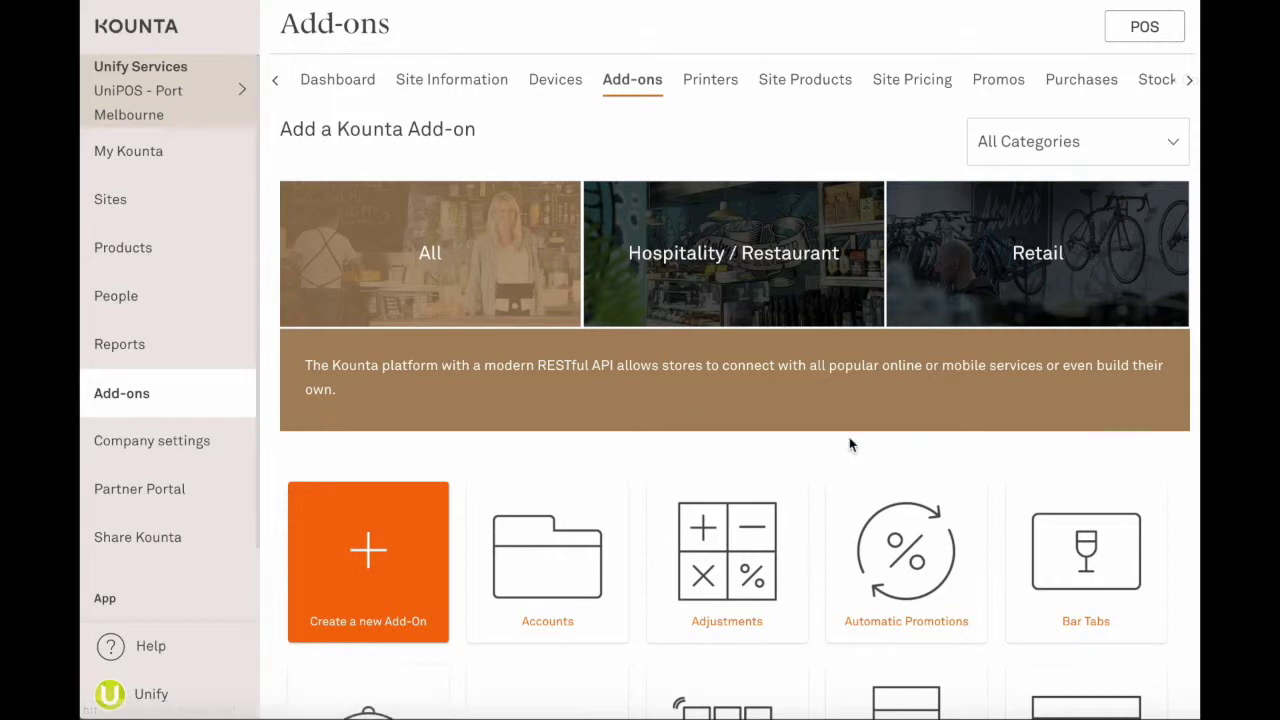
- Open the configuration of the Automatic Promotions add-on in Kounta
mouse_move(946, 551)
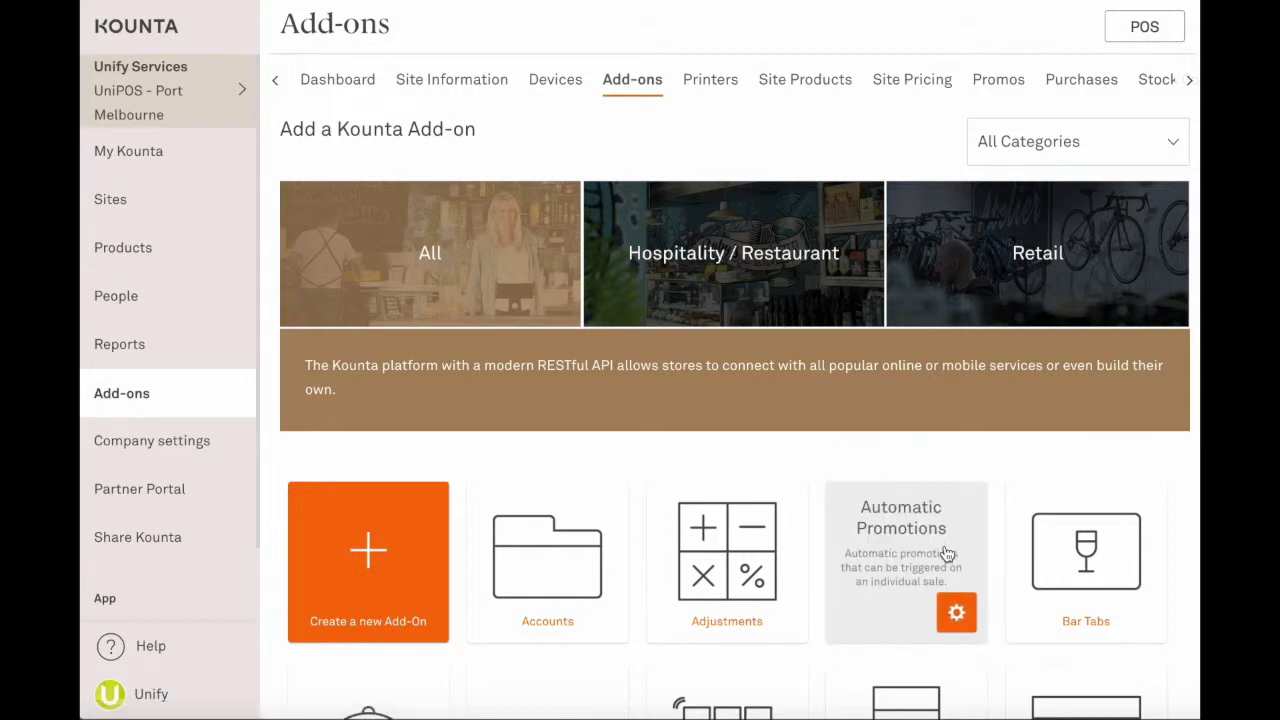
click(958, 626)
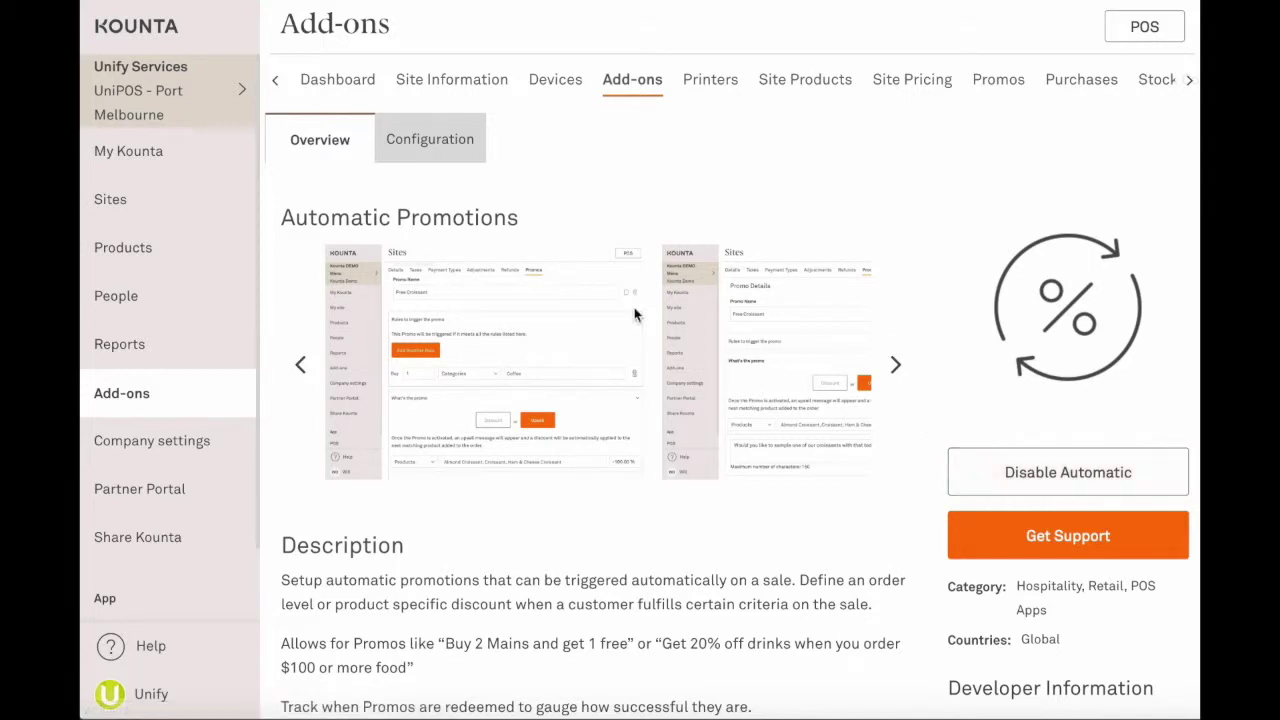
click(430, 142)
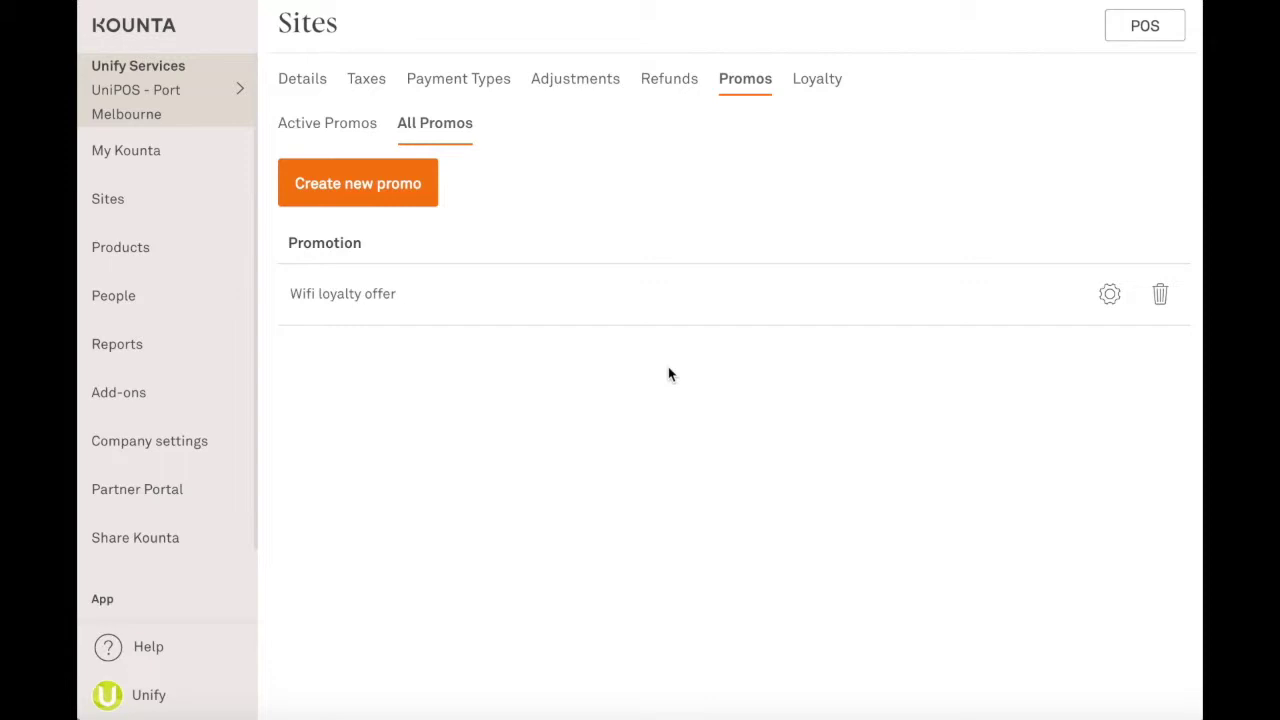
- Create a new promo named "Wifi Discount Demo"
click(392, 188)
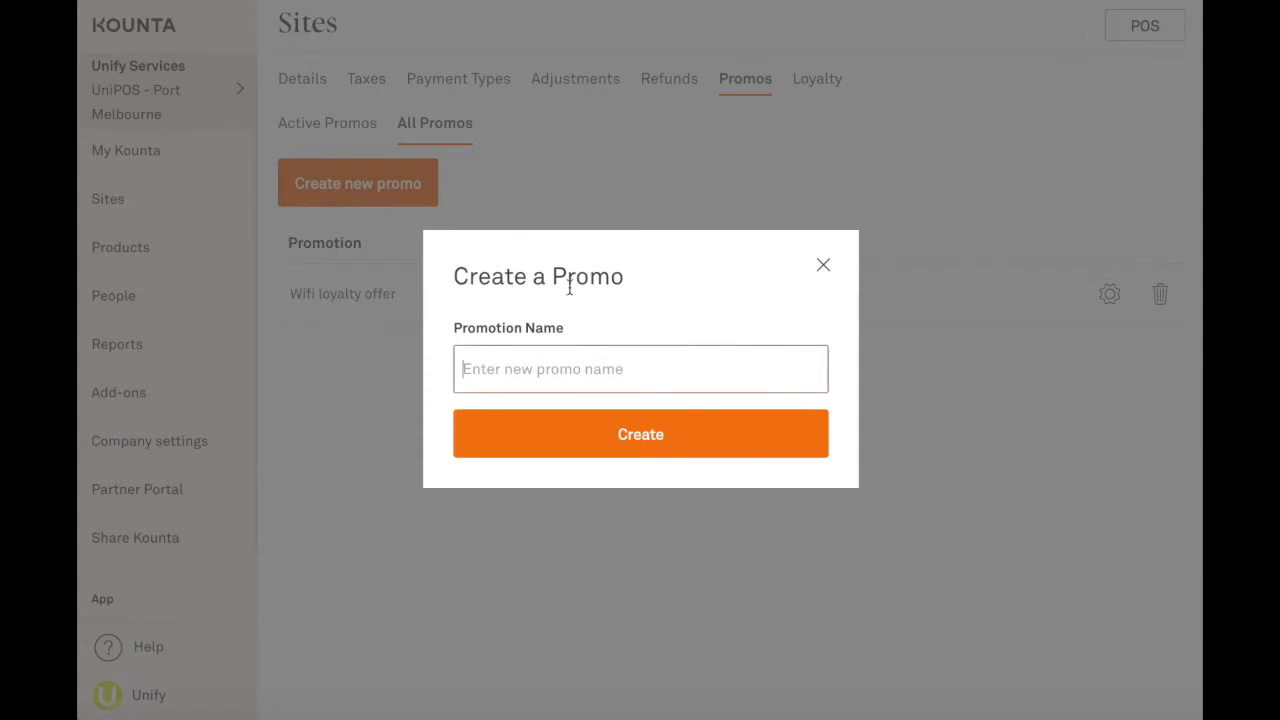
text(Wifi L)
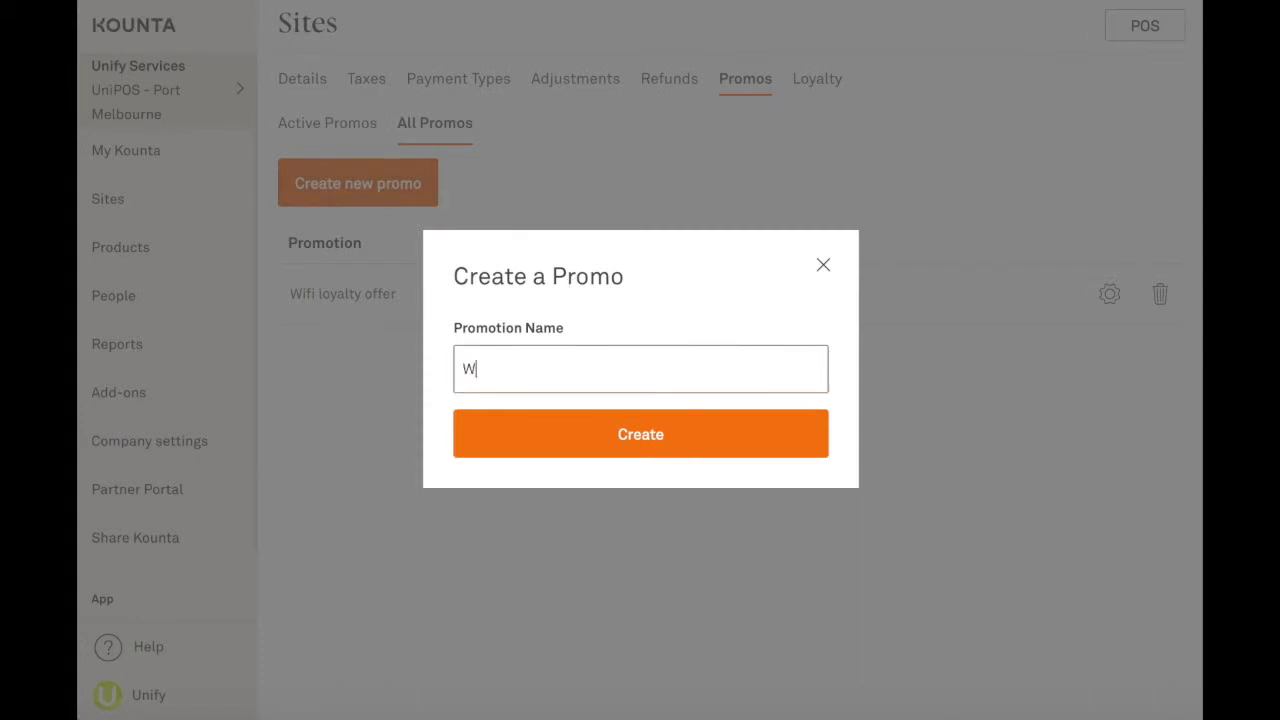
text(iscount Demo)
click(603, 434)
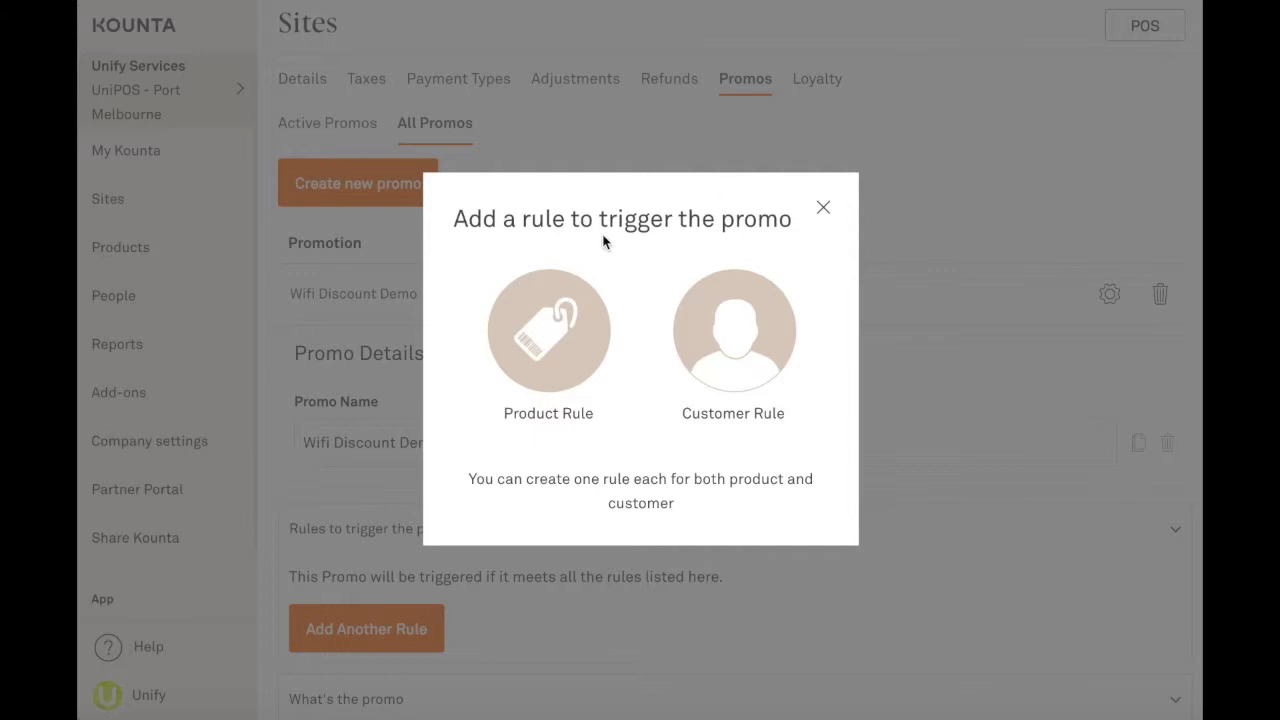
- Add a customer rule that triggers the promo for a customer with the tag WiFiSync-FirstTime
click(708, 314)
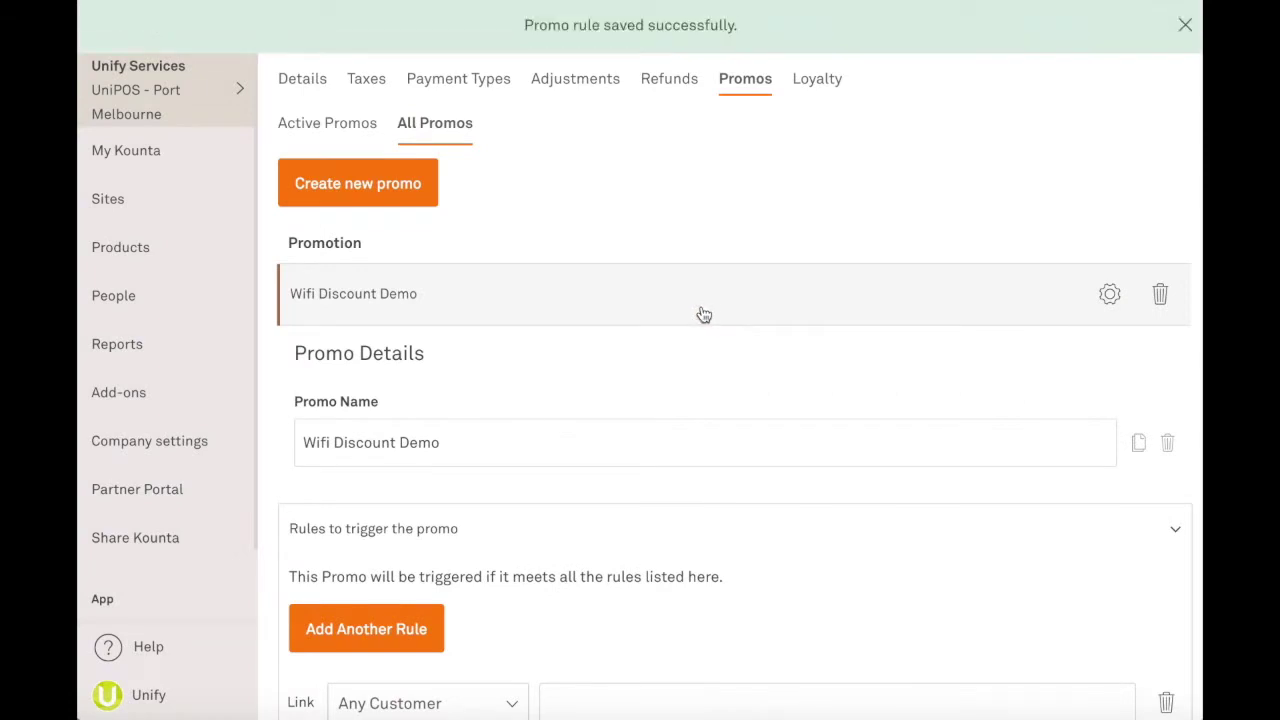
scroll(563, 370, down, 2)
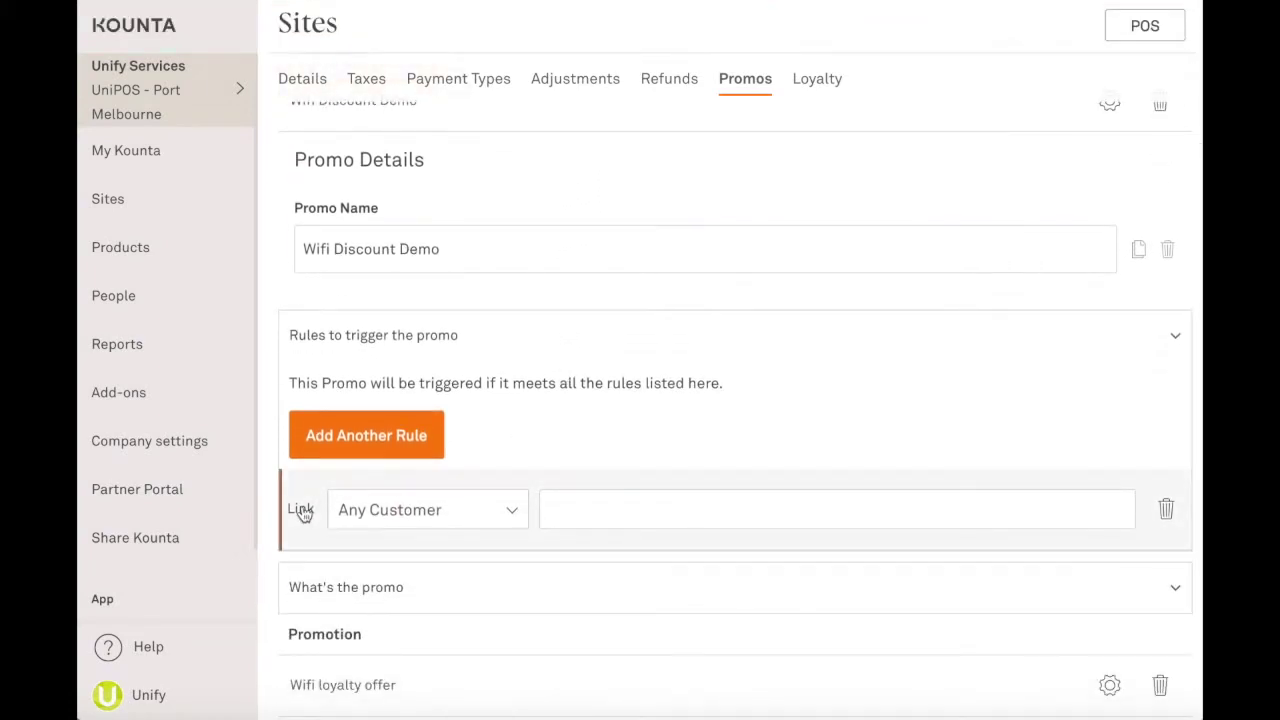
click(432, 510)
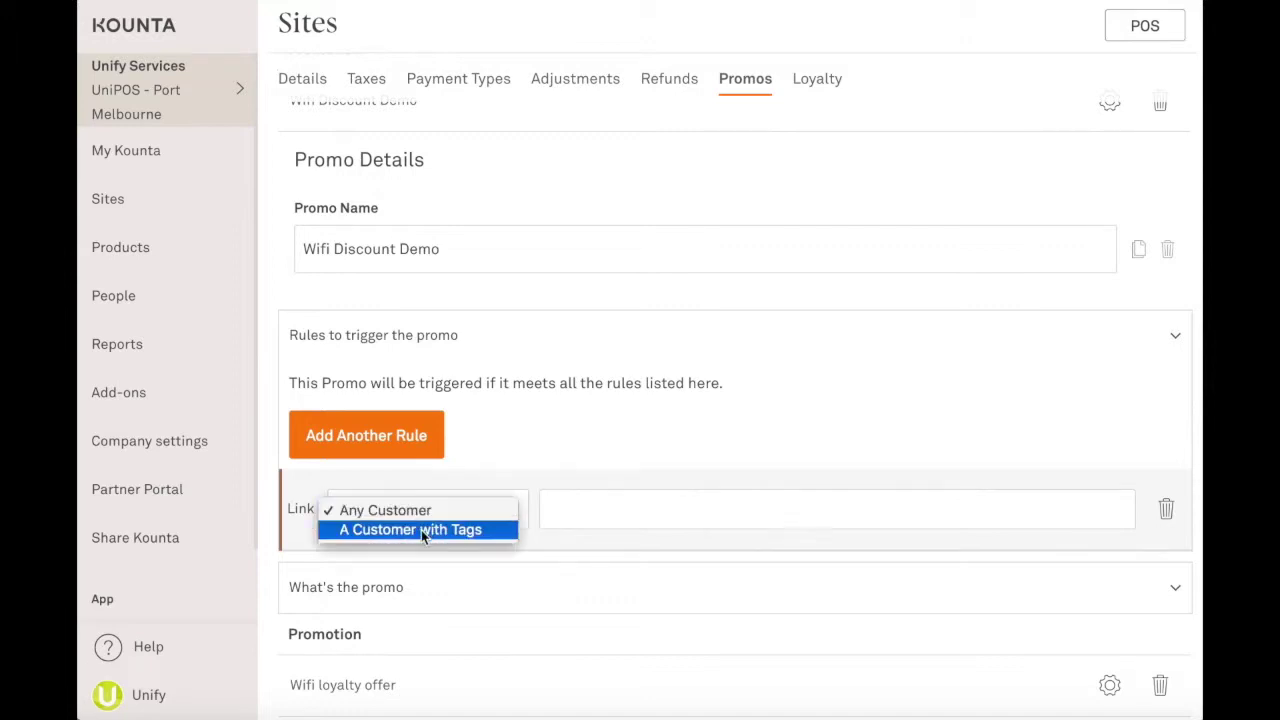
click(421, 530)
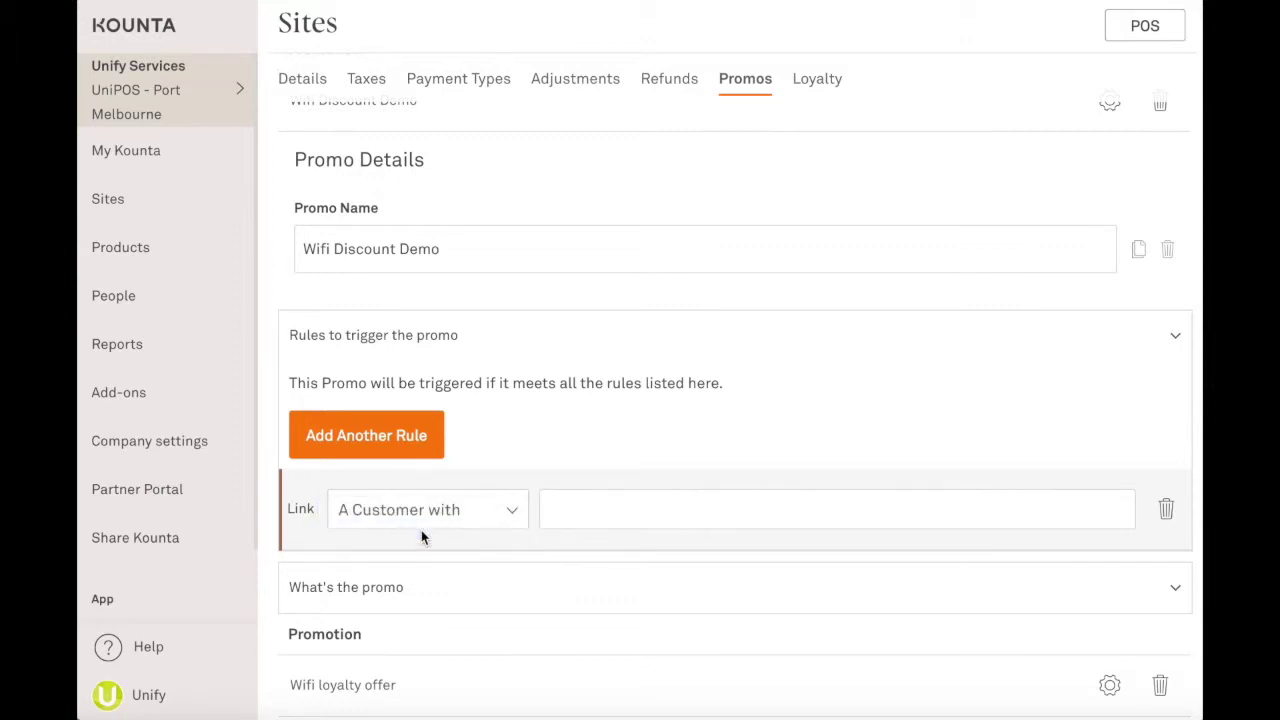
click(572, 510)
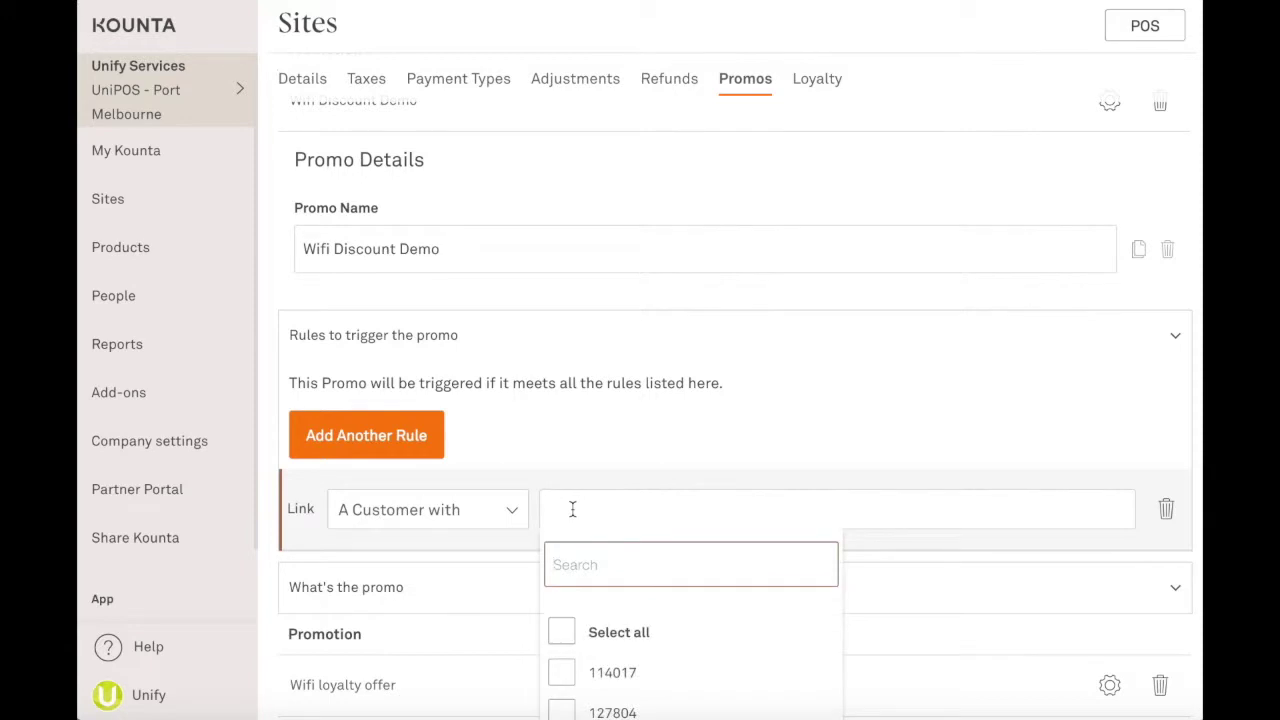
scroll(572, 510, down, 1)
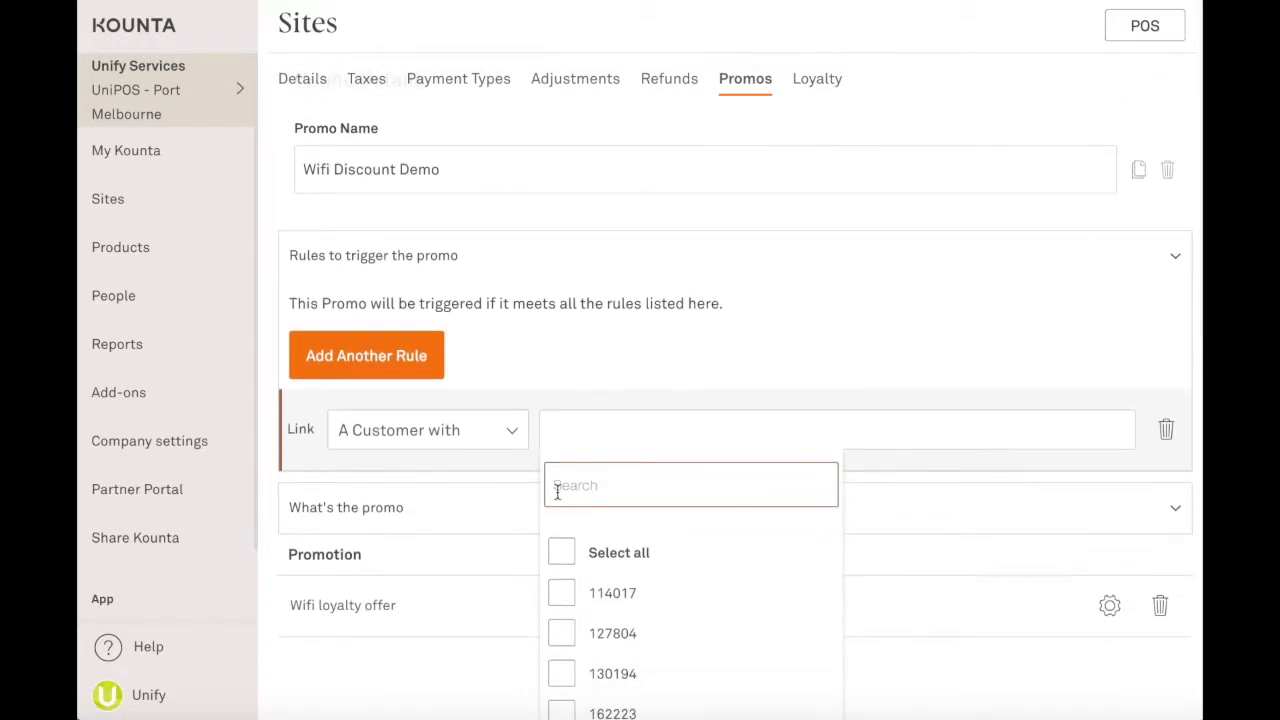
text(WiFi)
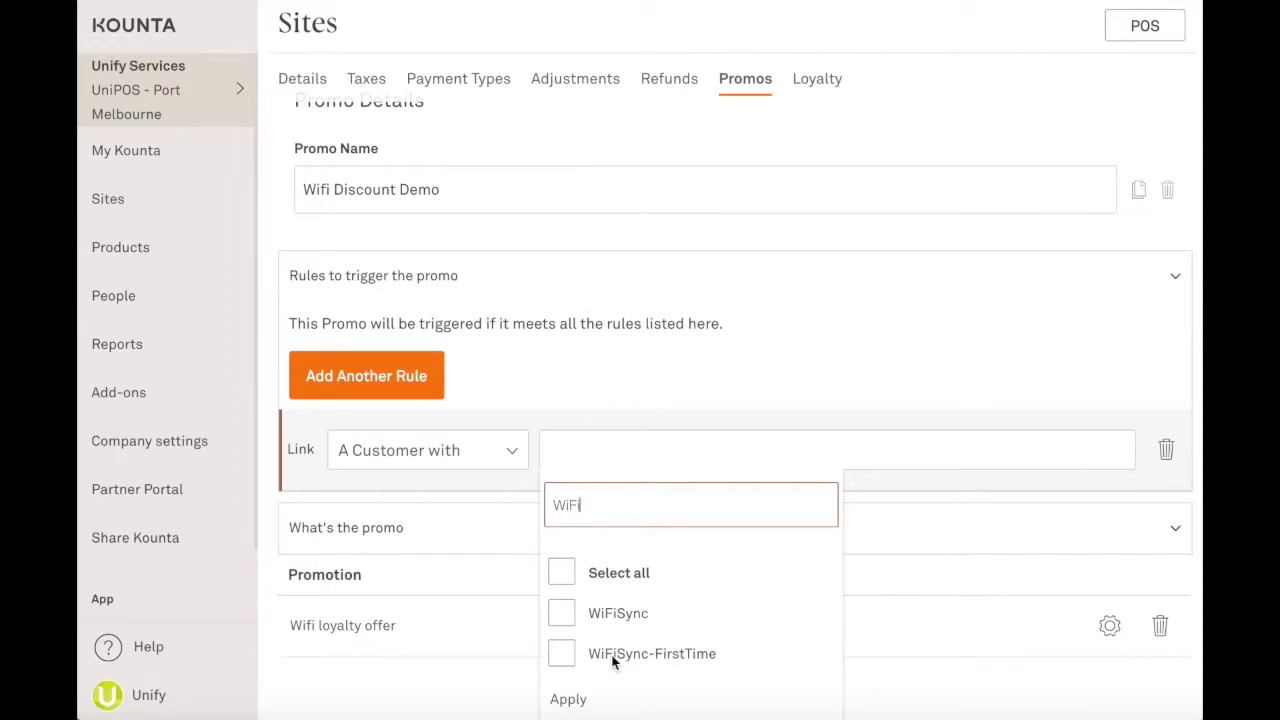
click(560, 658)
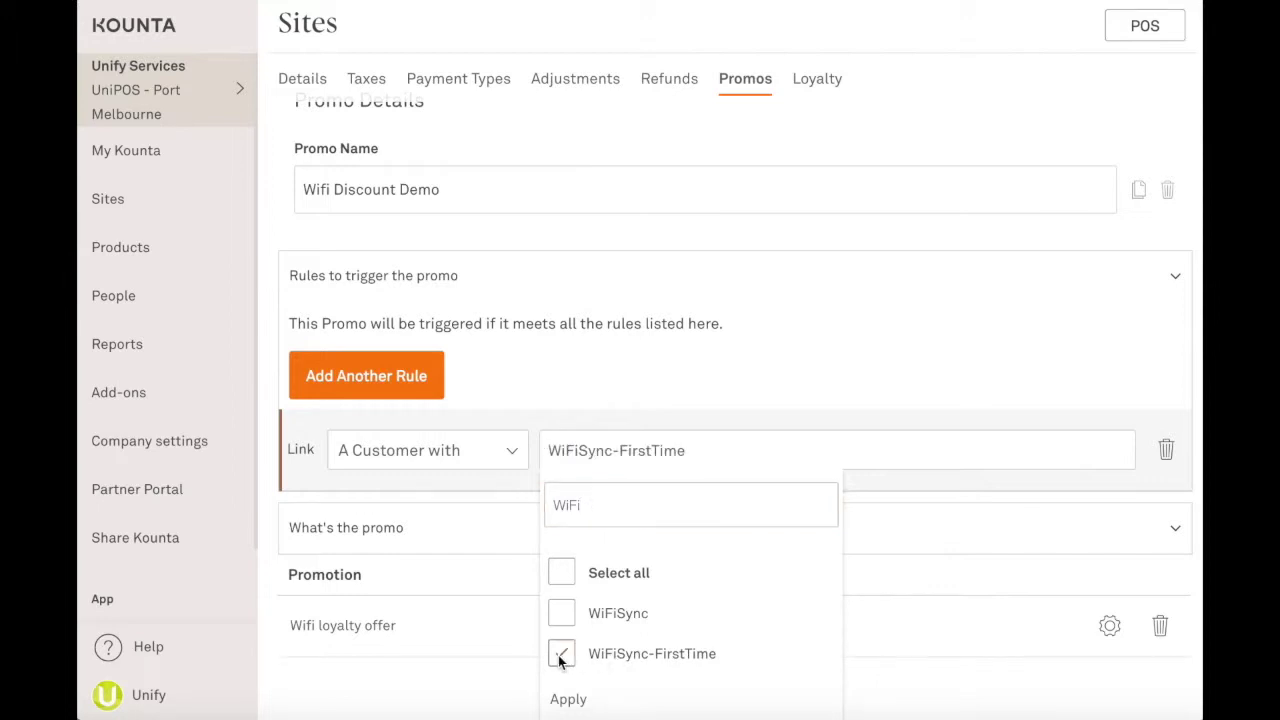
click(568, 700)
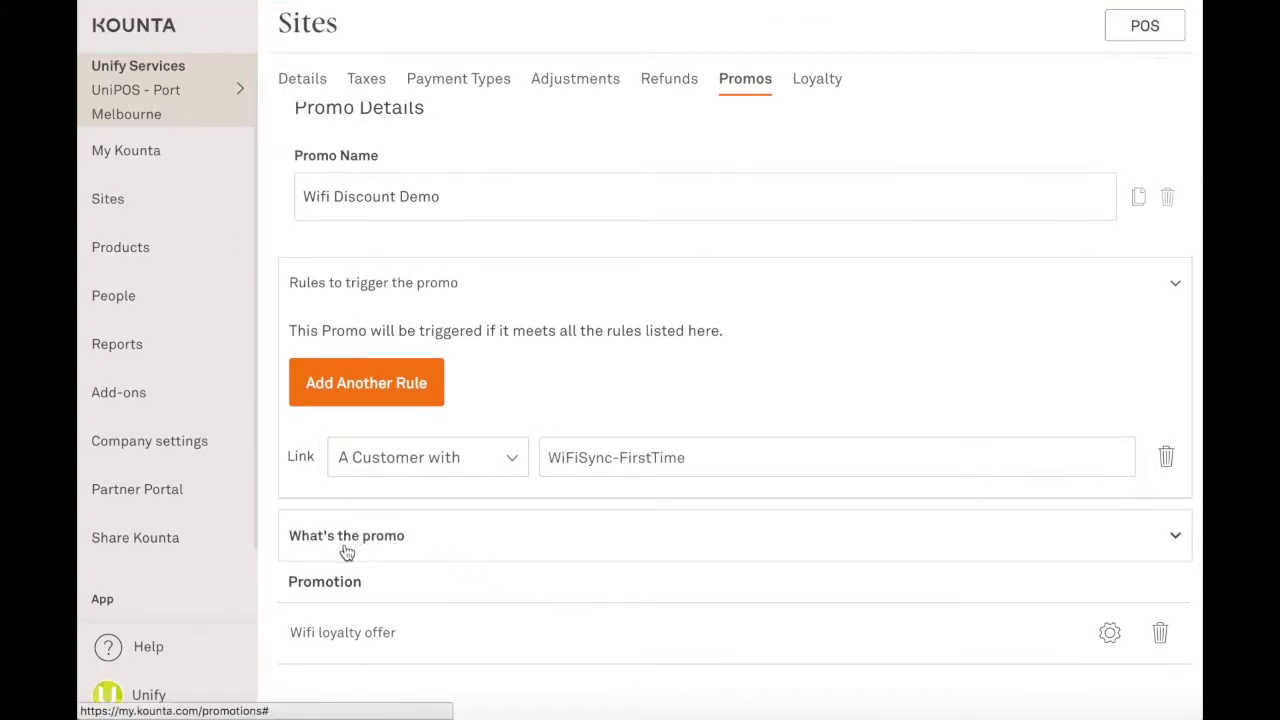
- Make the promo reward a discount by category and apply it to the Coffee category
click(391, 551)
scroll(391, 551, down, 3)
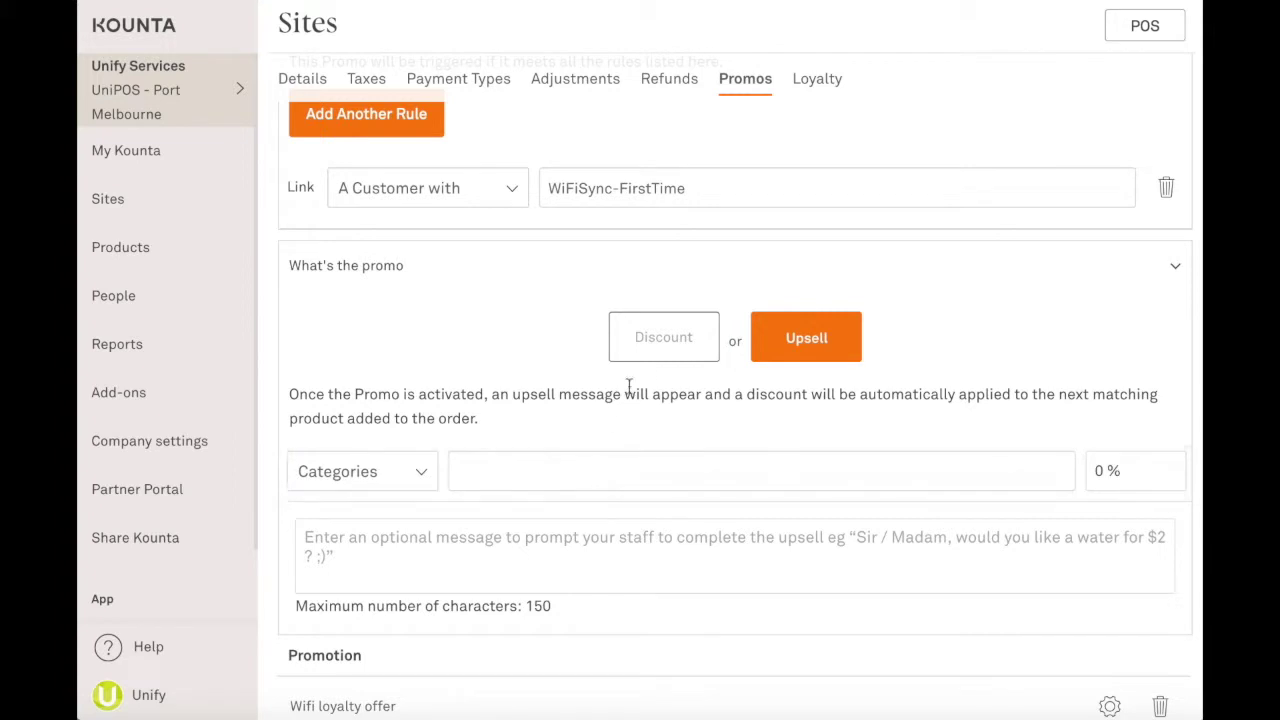
click(654, 352)
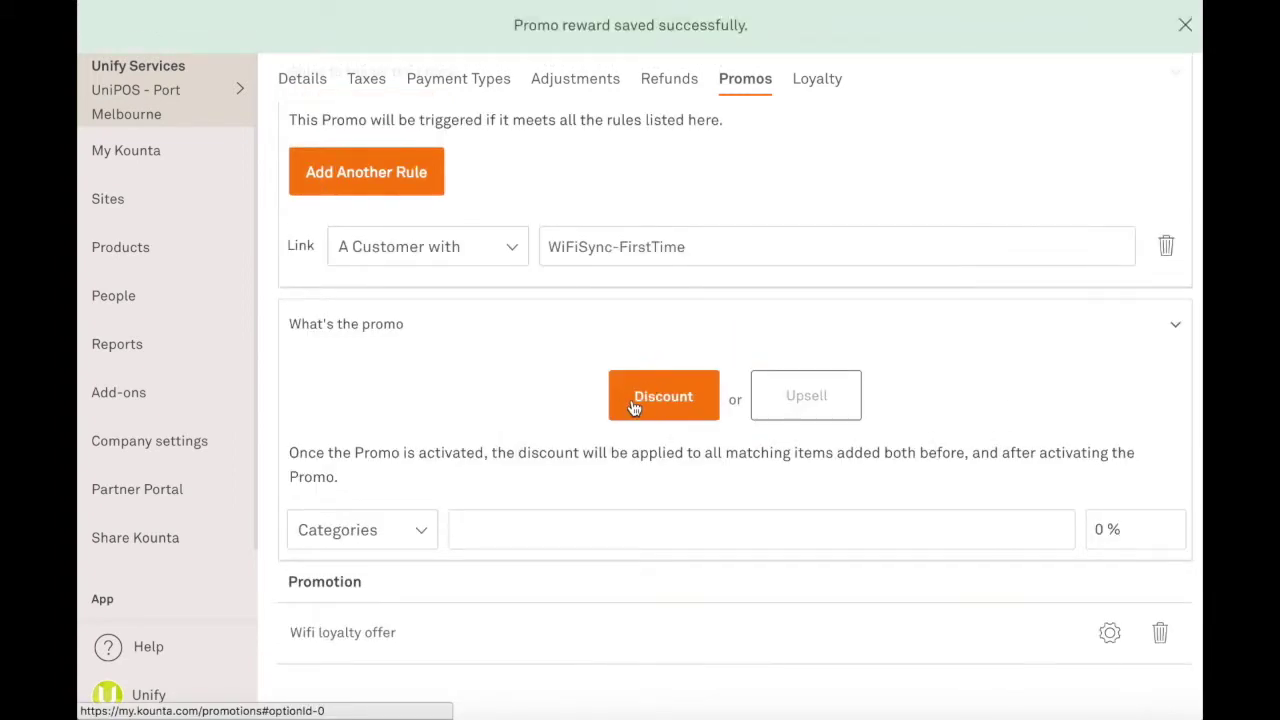
click(342, 528)
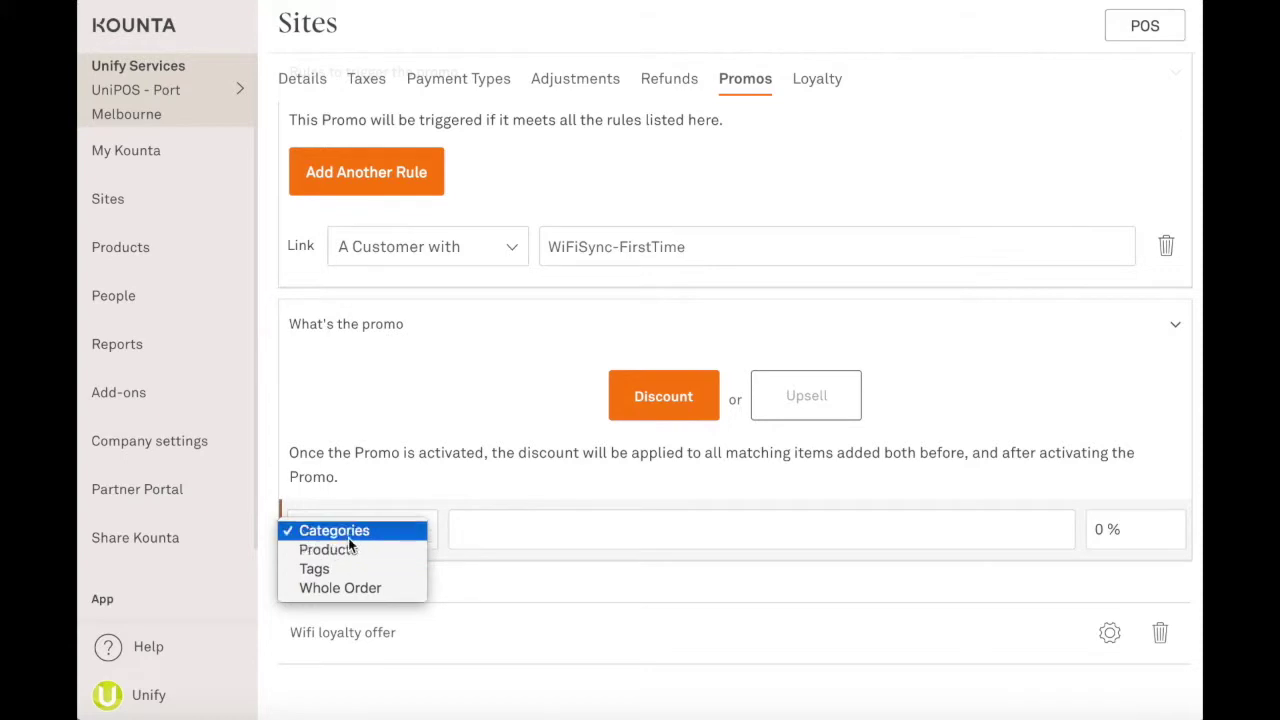
click(348, 536)
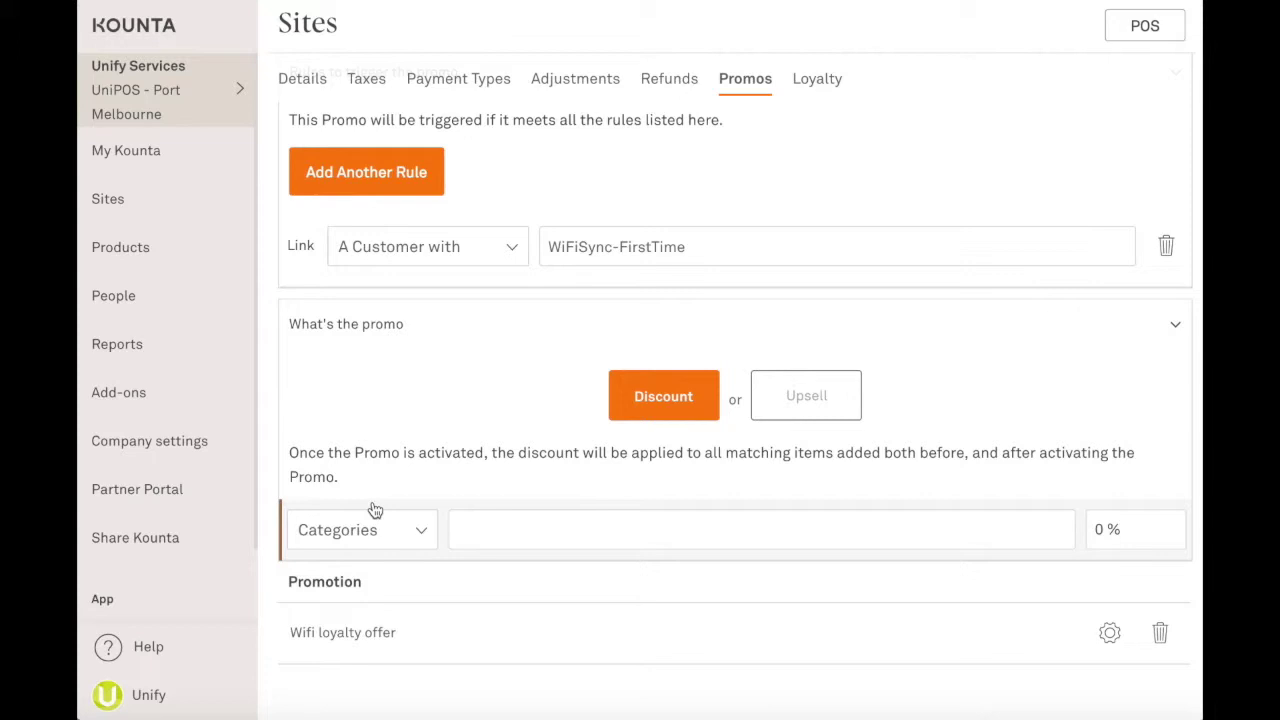
click(507, 537)
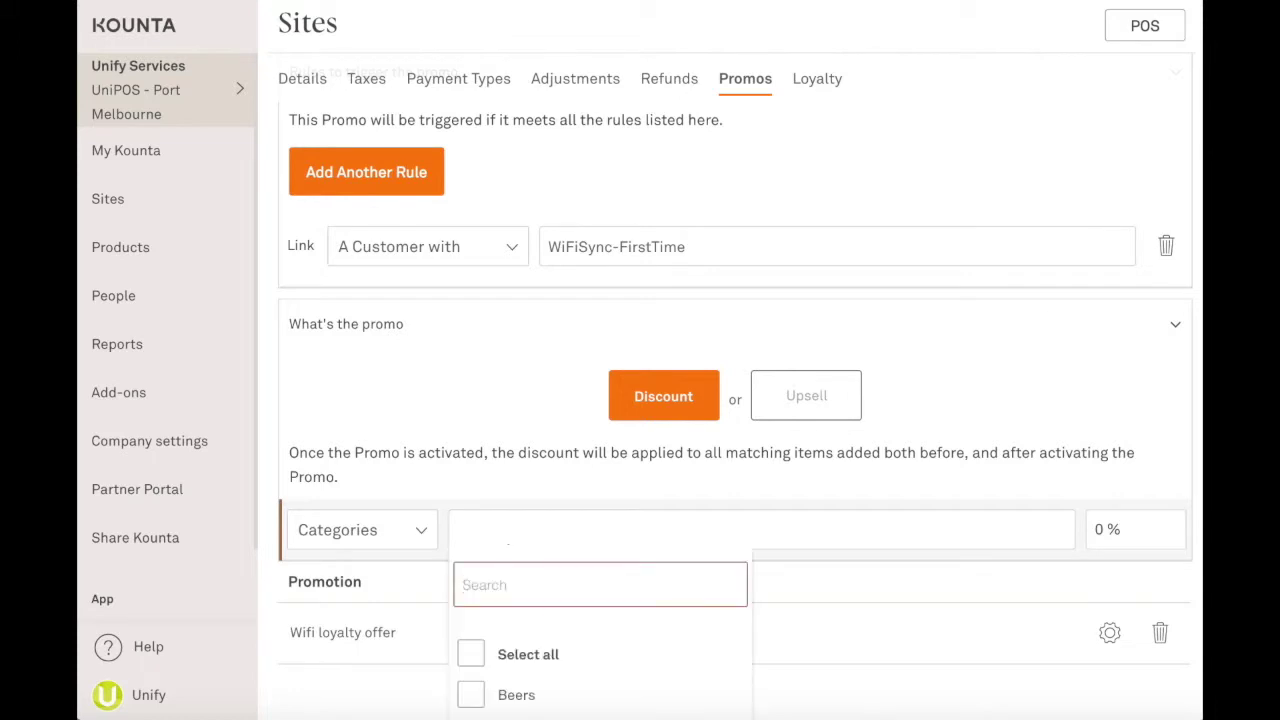
text(Coff)
scroll(417, 614, down, 1)
click(471, 652)
click(480, 697)
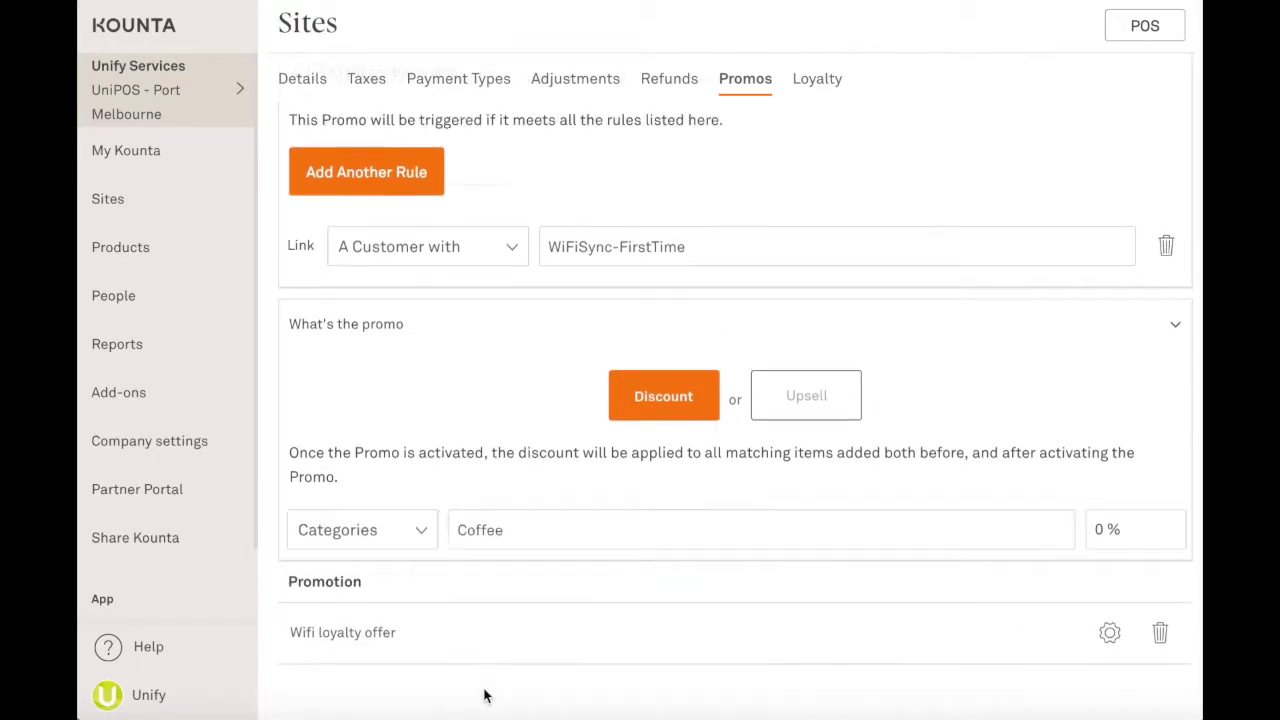
- Set the Coffee discount to a dollar amount of $0.50 off
click(1125, 537)
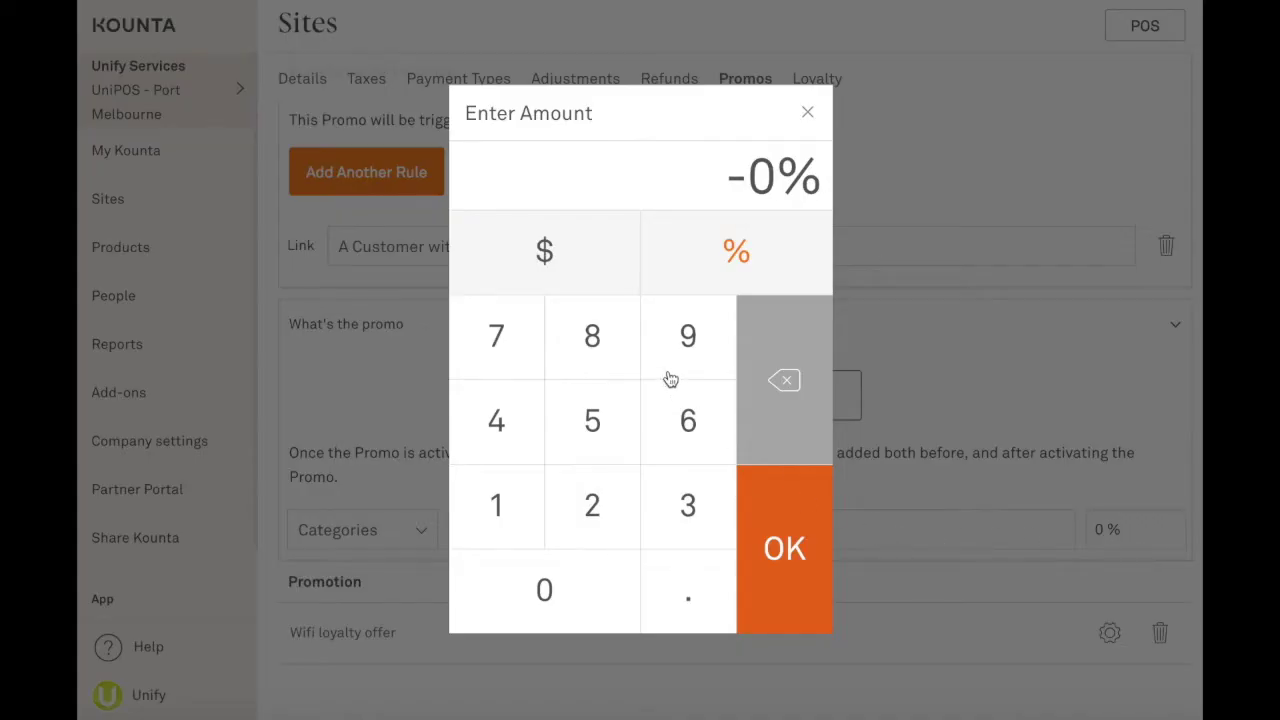
click(567, 263)
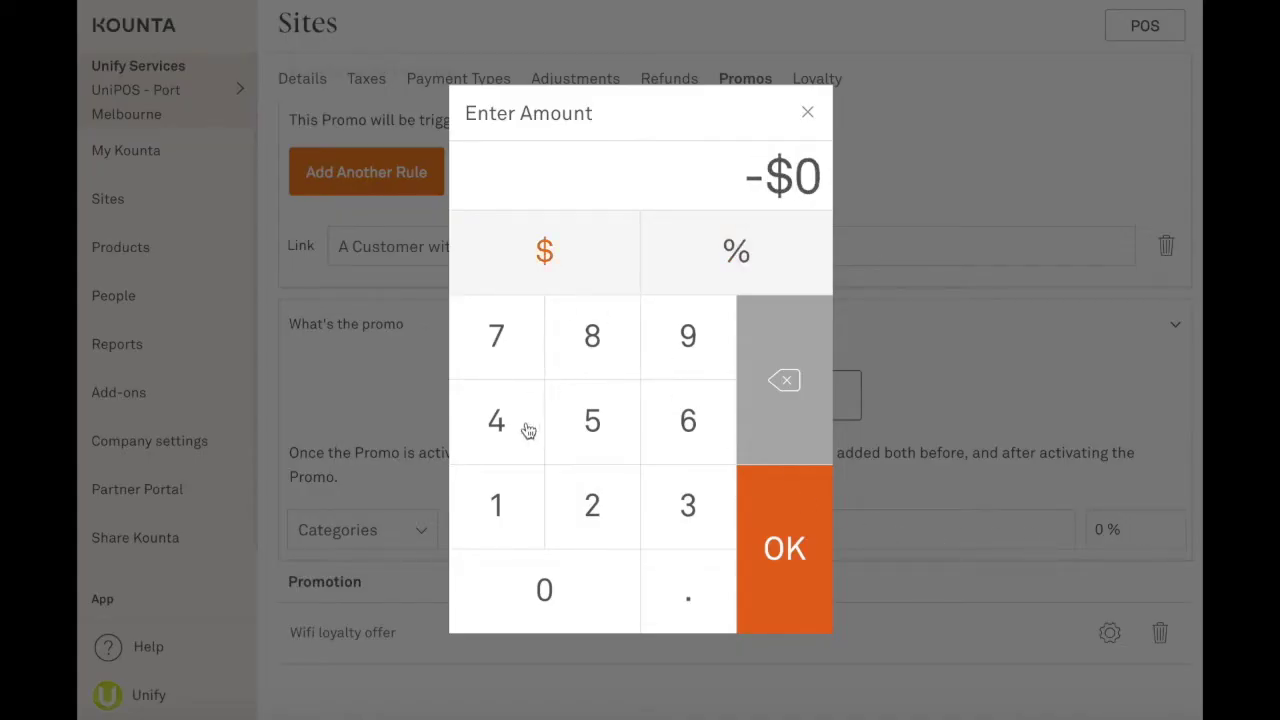
click(681, 600)
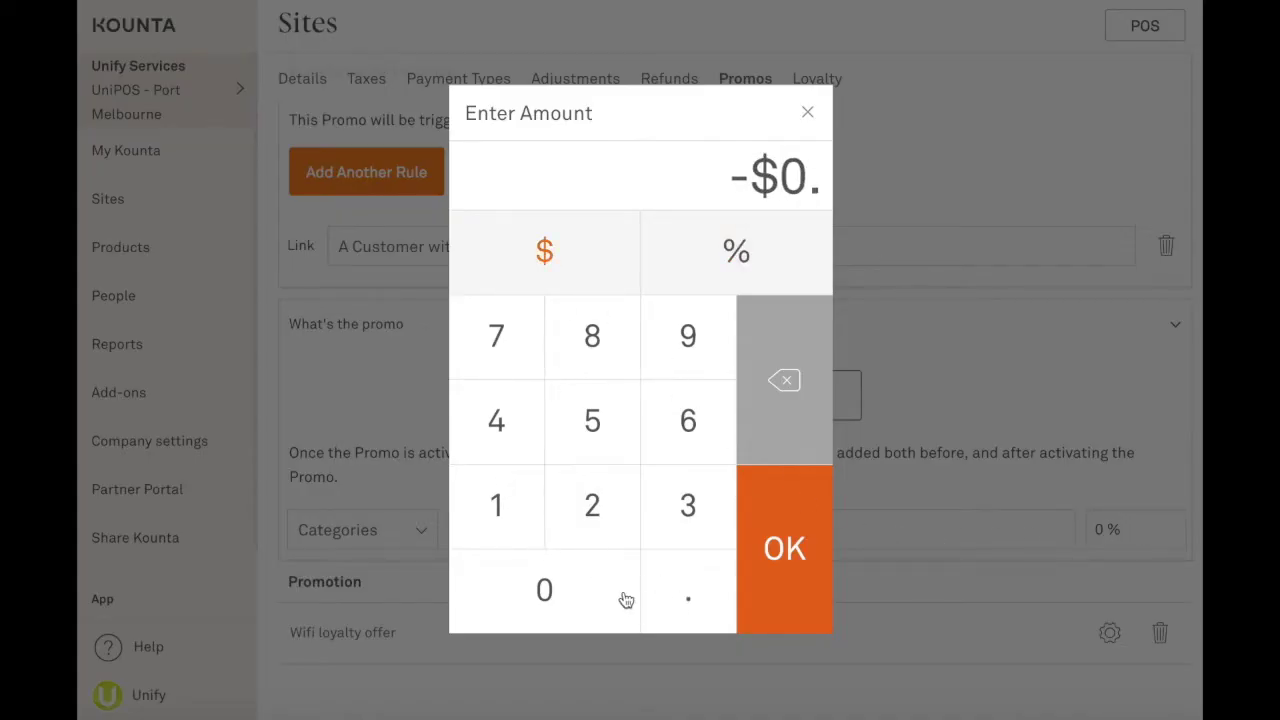
click(598, 414)
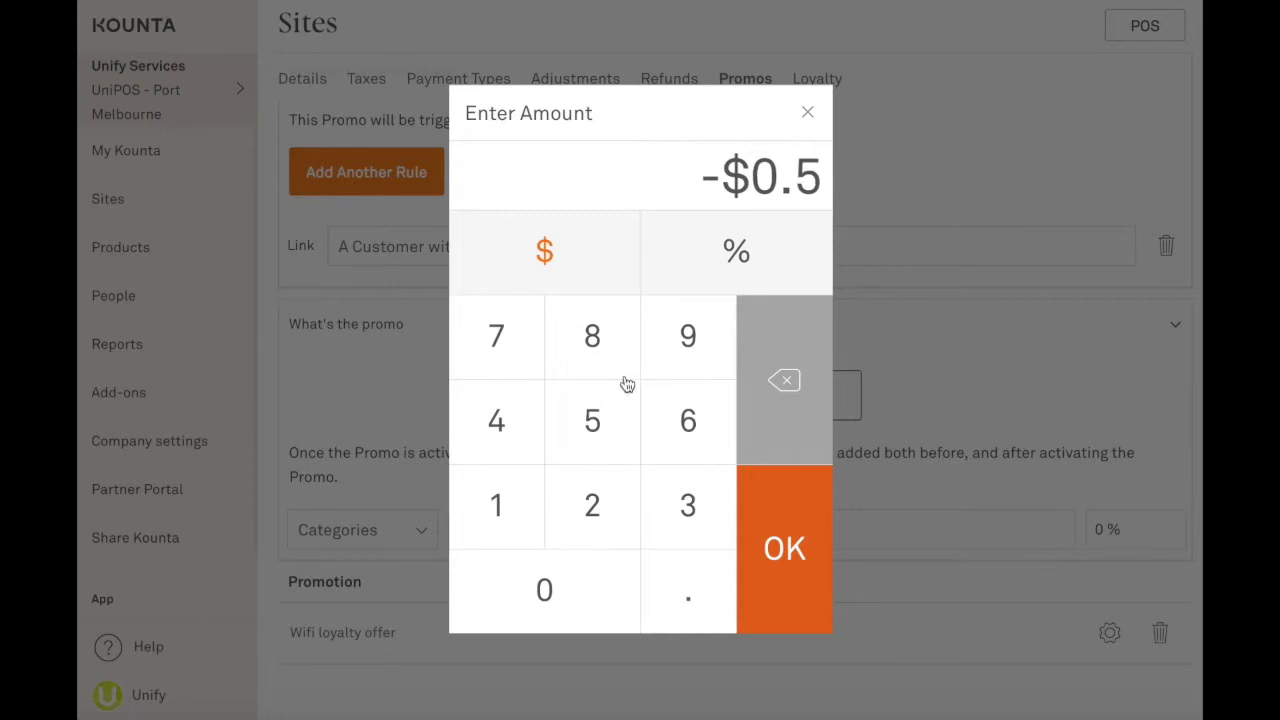
click(780, 497)
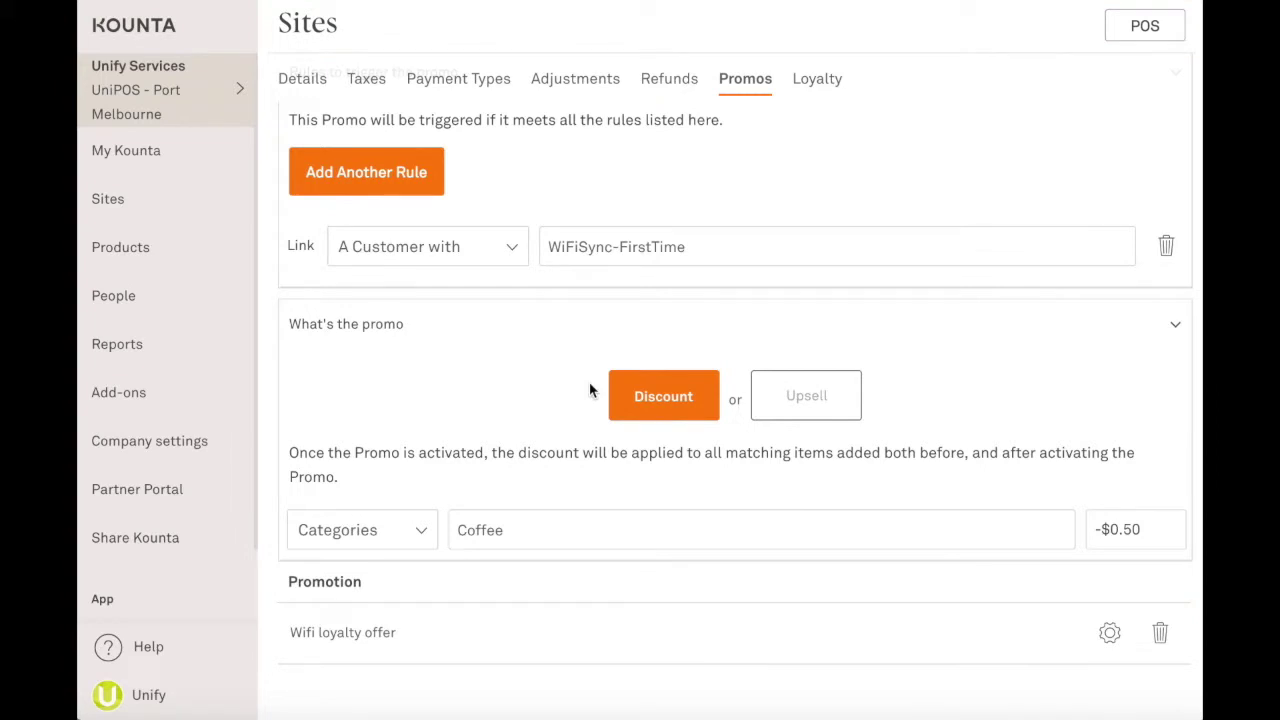
- Check the promos available for this site, keep Wifi loyalty offer selected as the active promo, and save and apply it
scroll(590, 390, up, 5)
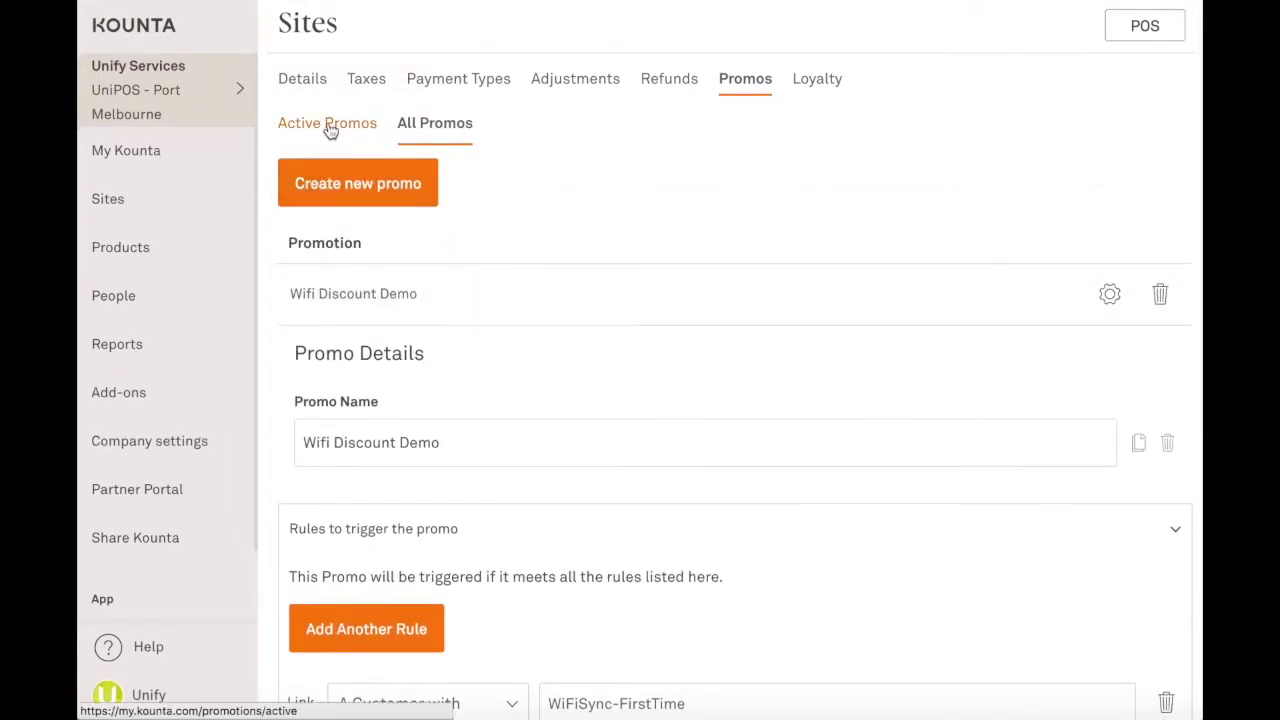
click(330, 134)
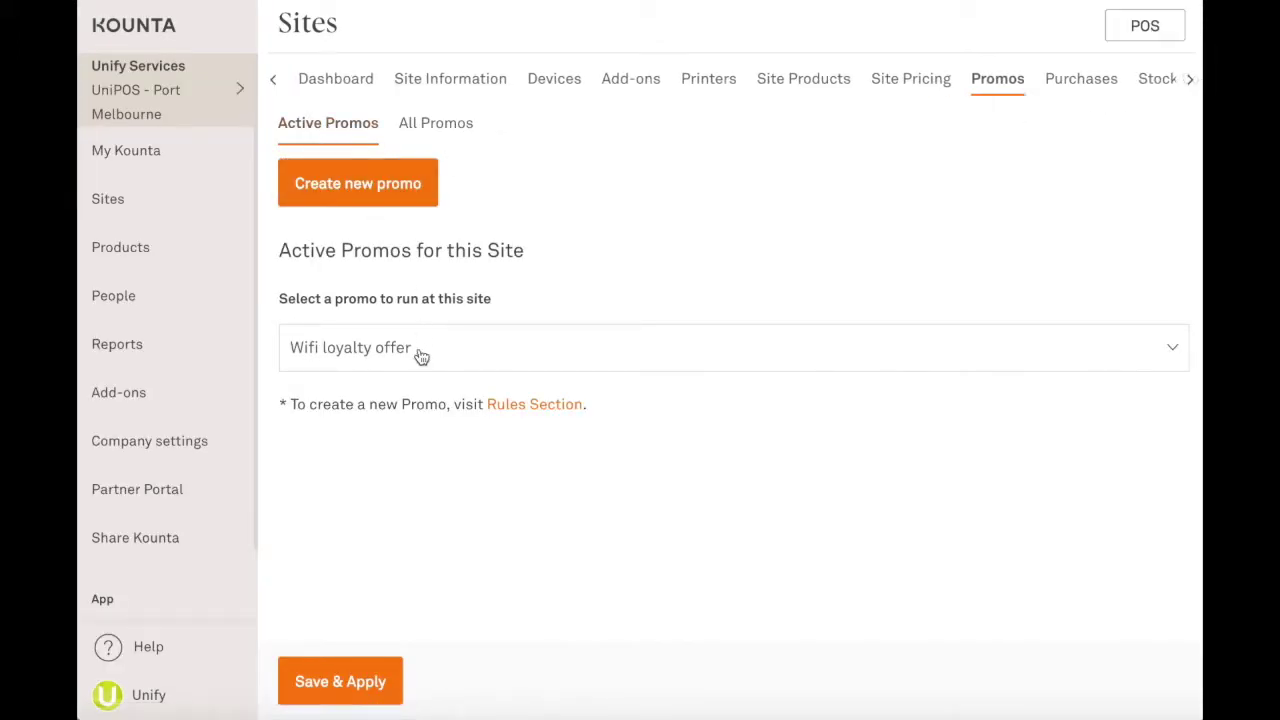
click(420, 352)
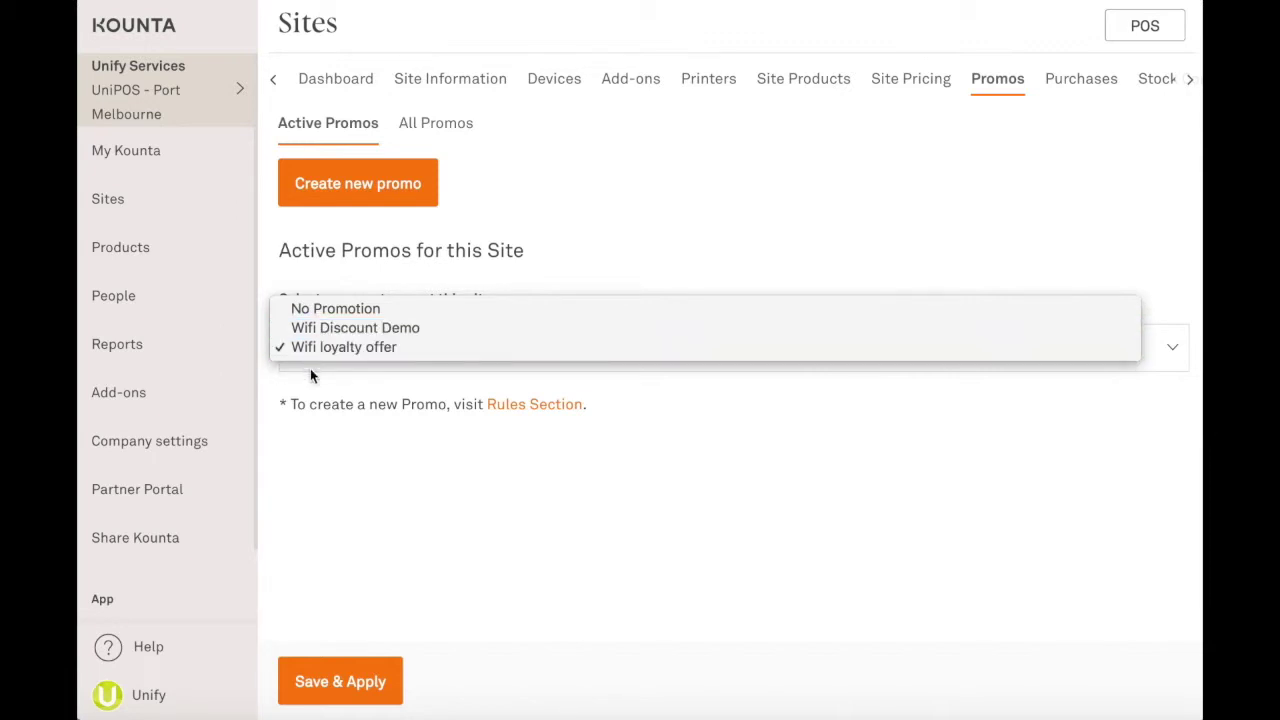
click(337, 455)
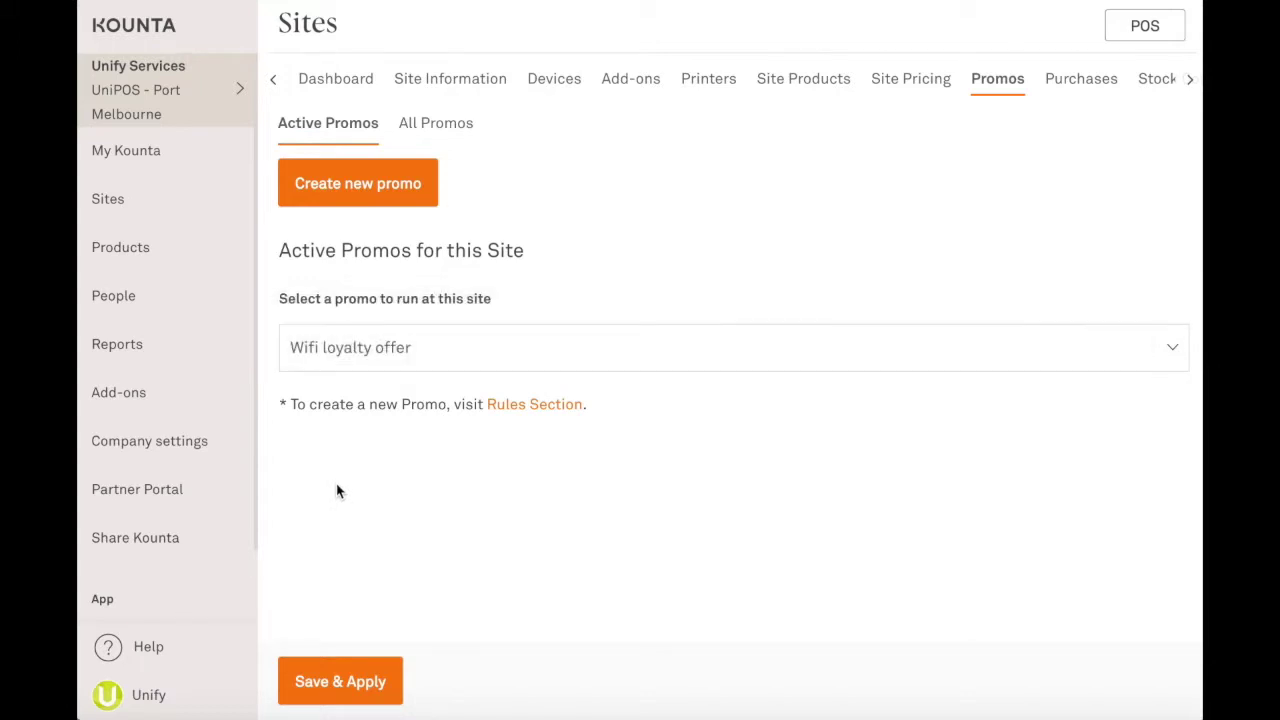
click(340, 681)
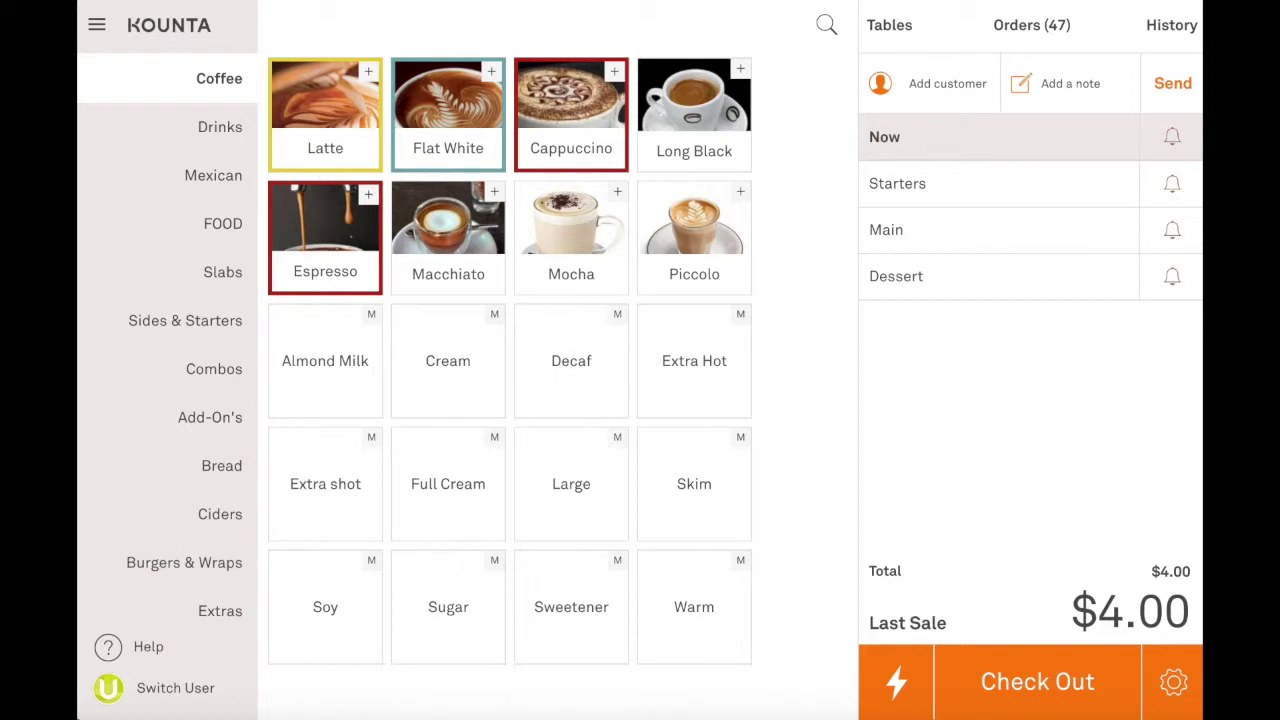
- View the customer selection for the POS order and close it without connecting a customer
click(899, 93)
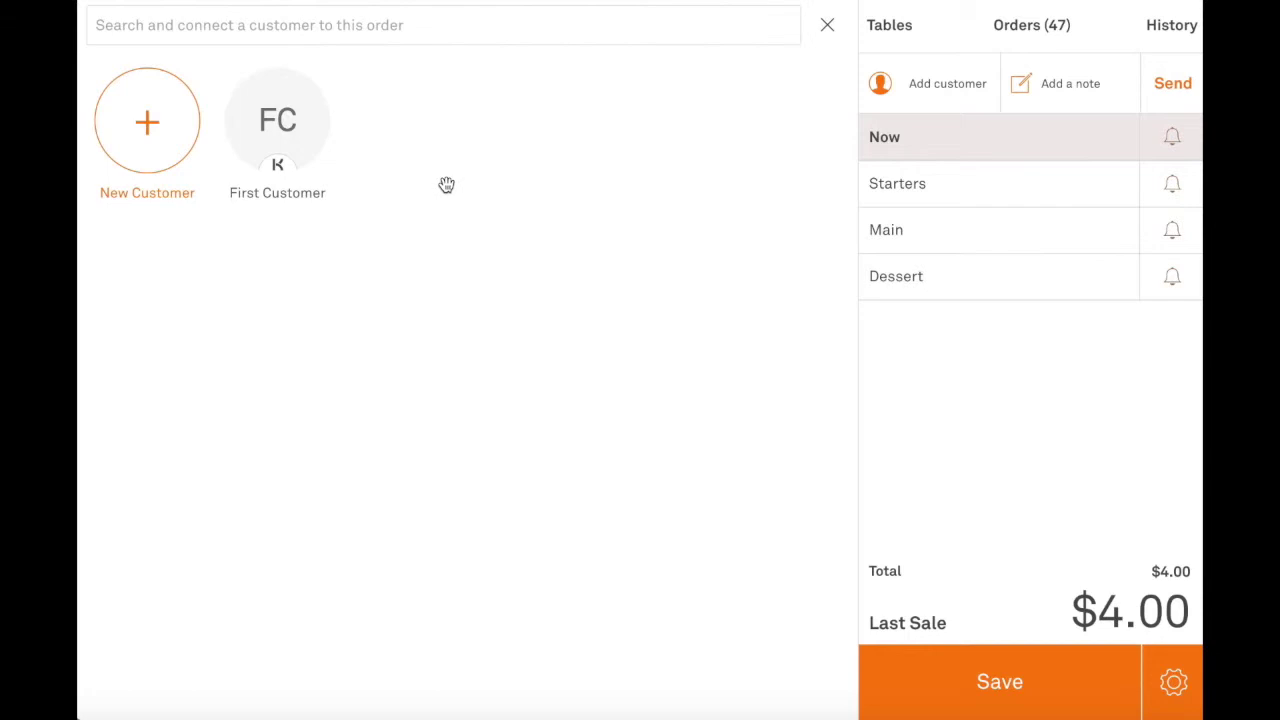
click(828, 27)
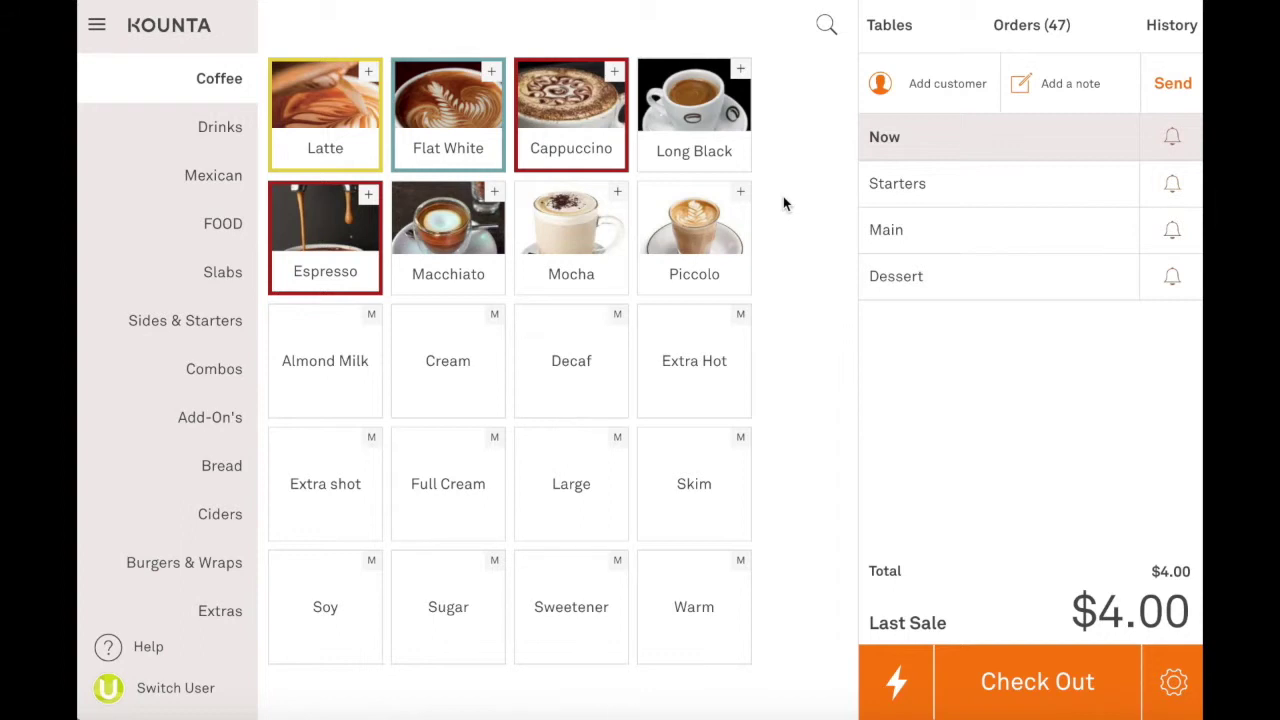
- Connect the existing WiFi Demo customer to the POS order and save the selection
click(910, 92)
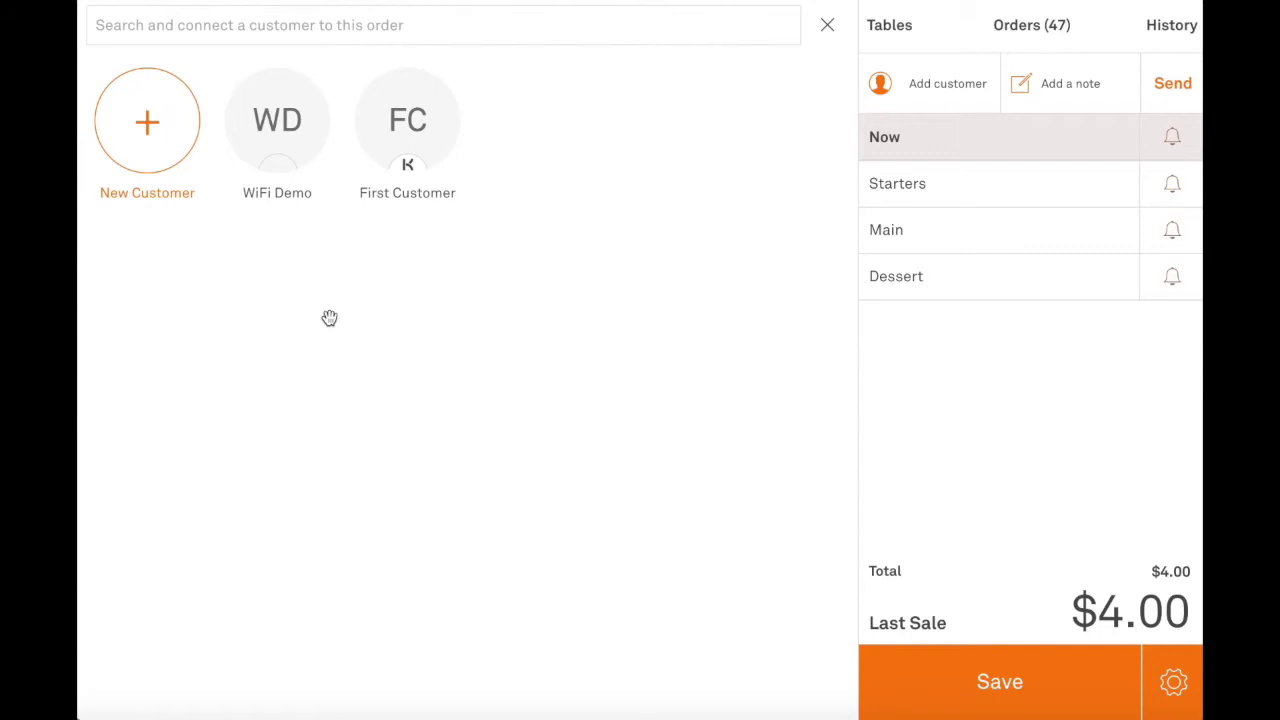
click(258, 119)
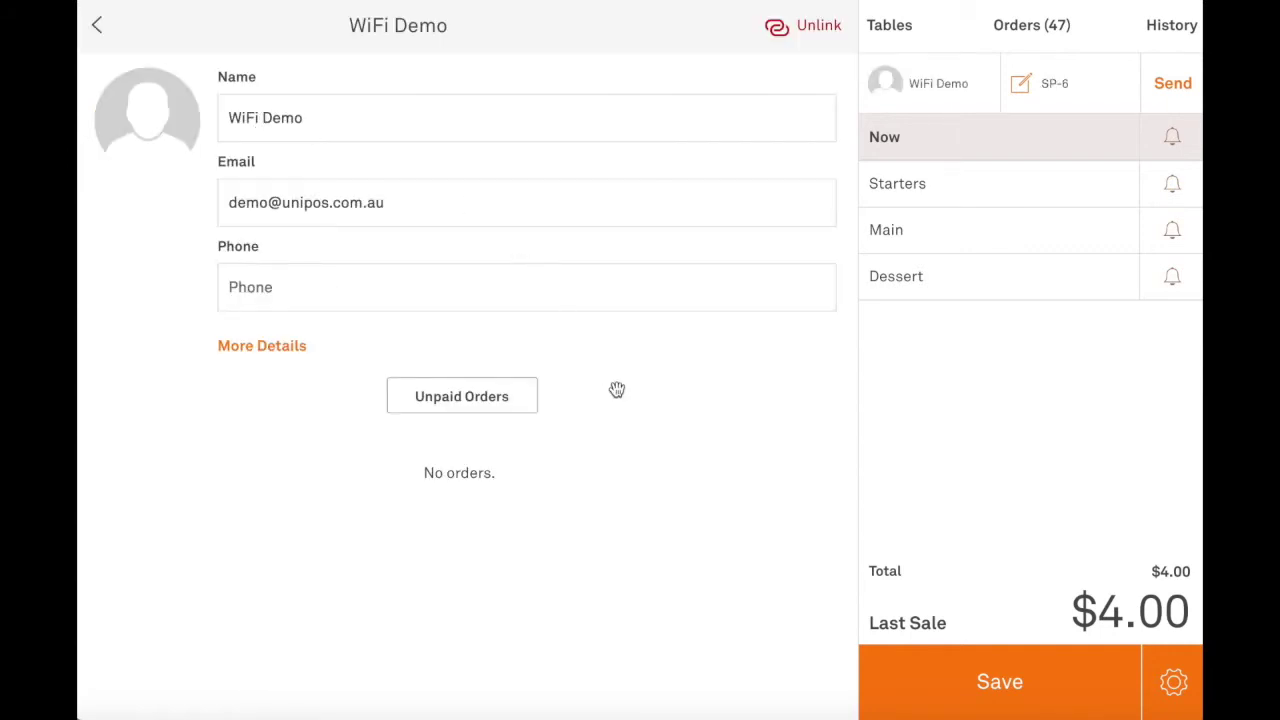
click(962, 686)
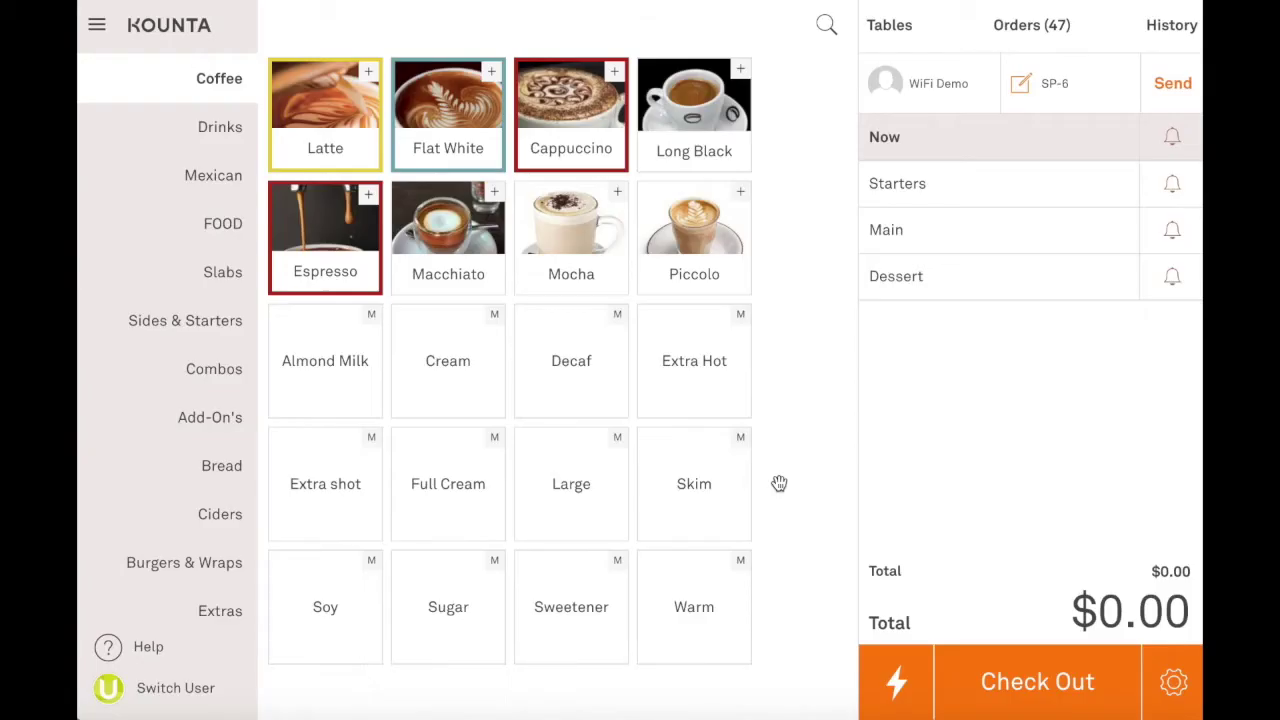
- Add a Latte with the Large option to the order and check it out with the $4 fast cash payment
click(350, 146)
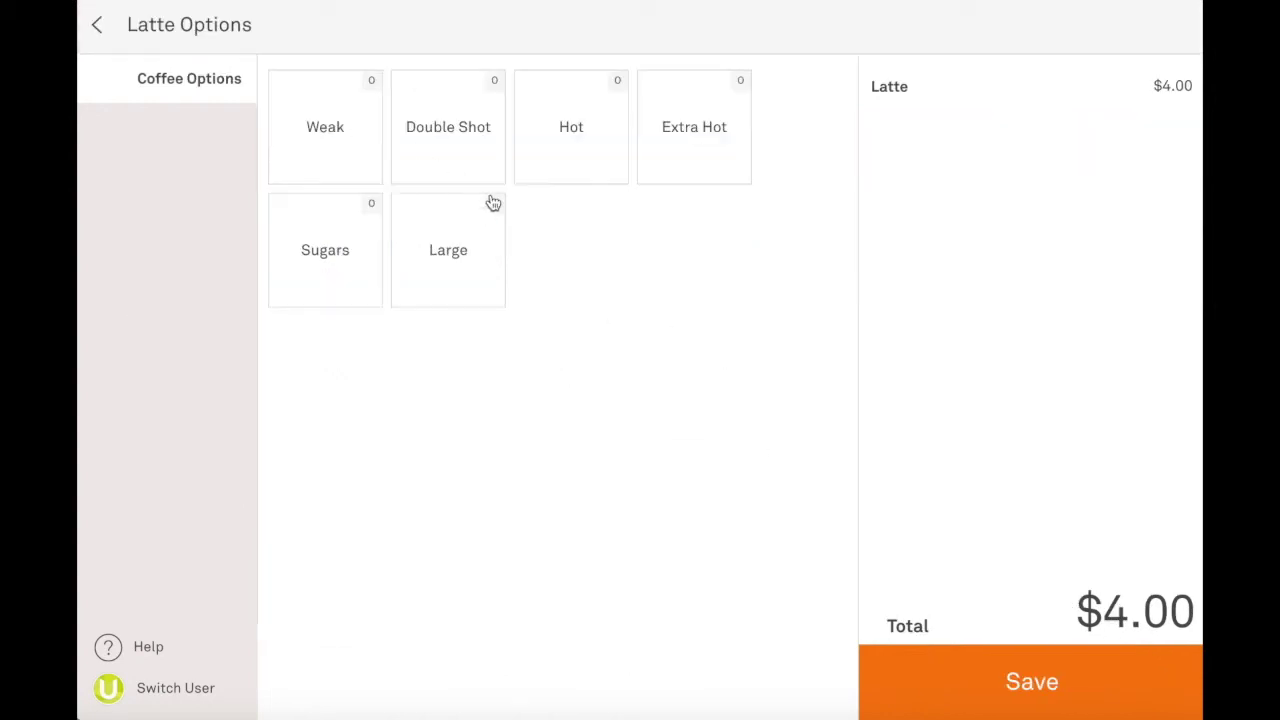
click(480, 246)
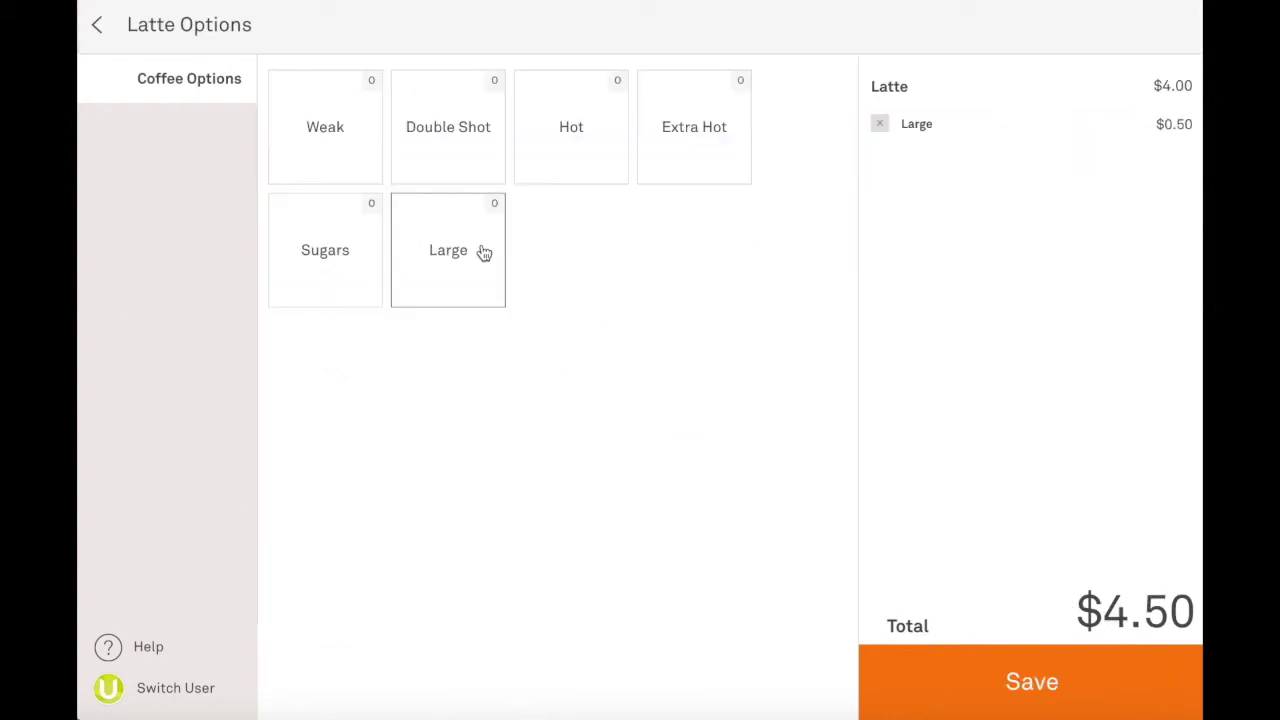
click(957, 663)
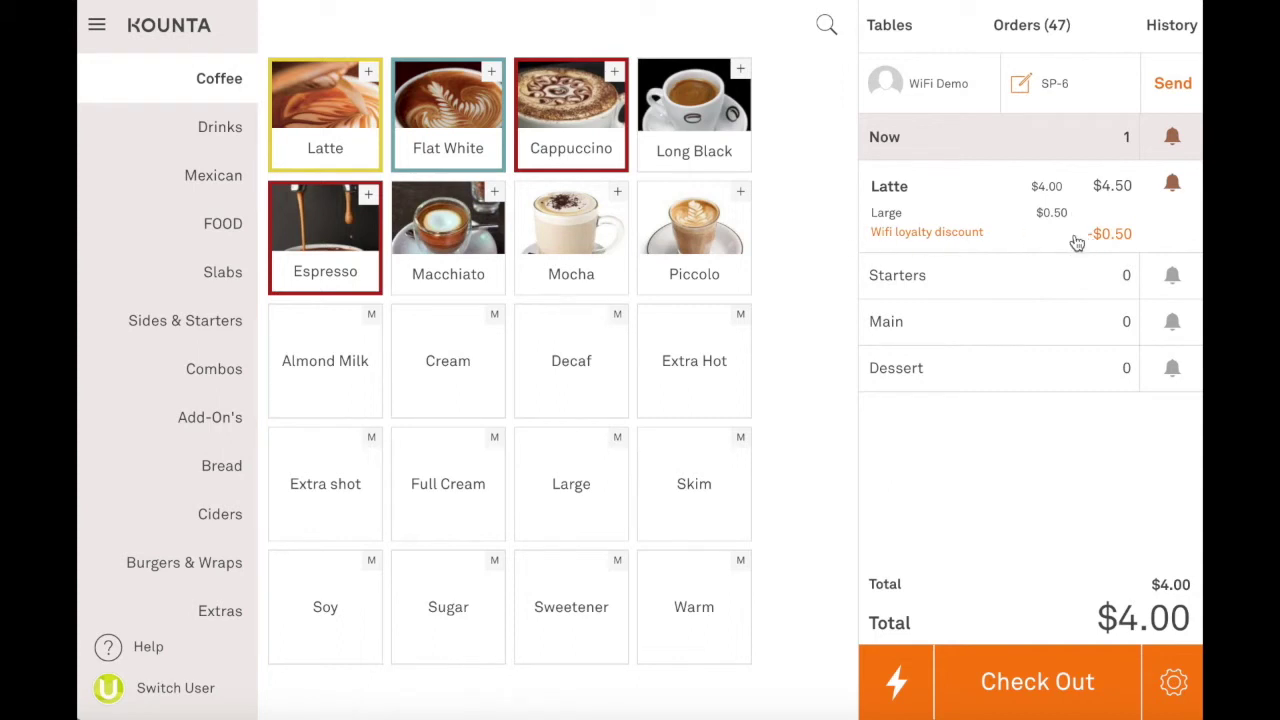
click(1024, 666)
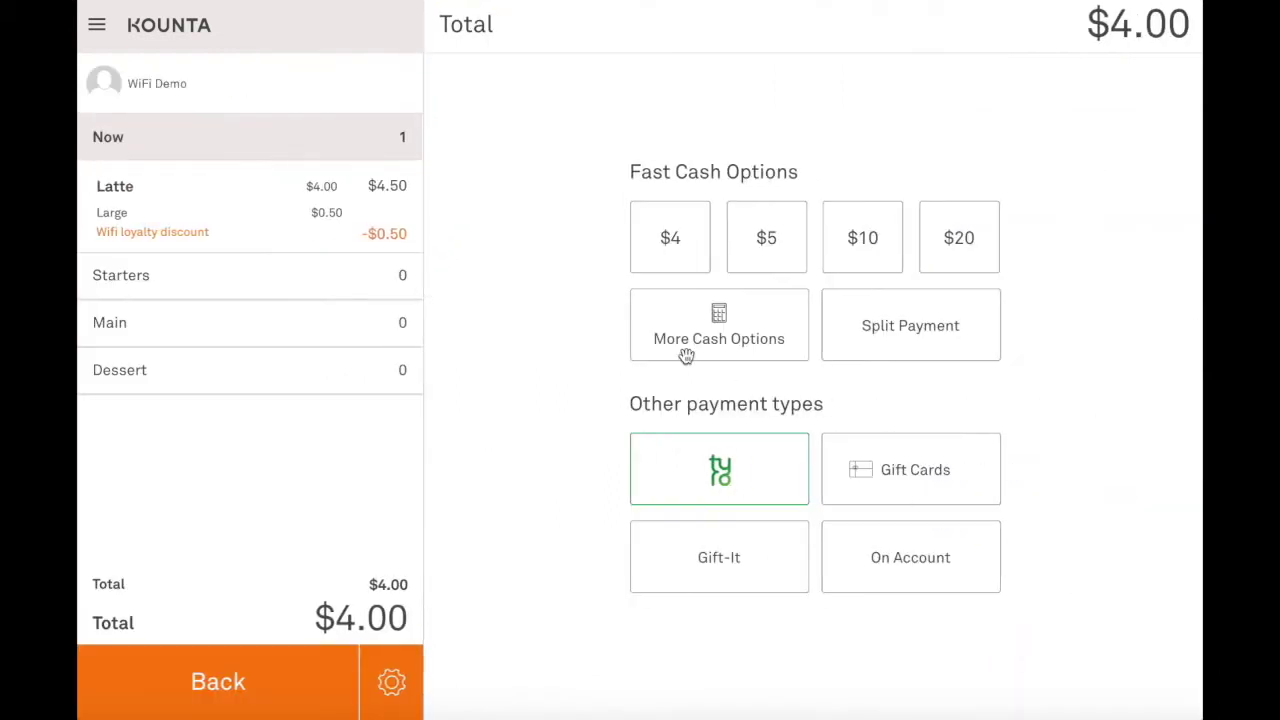
click(672, 252)
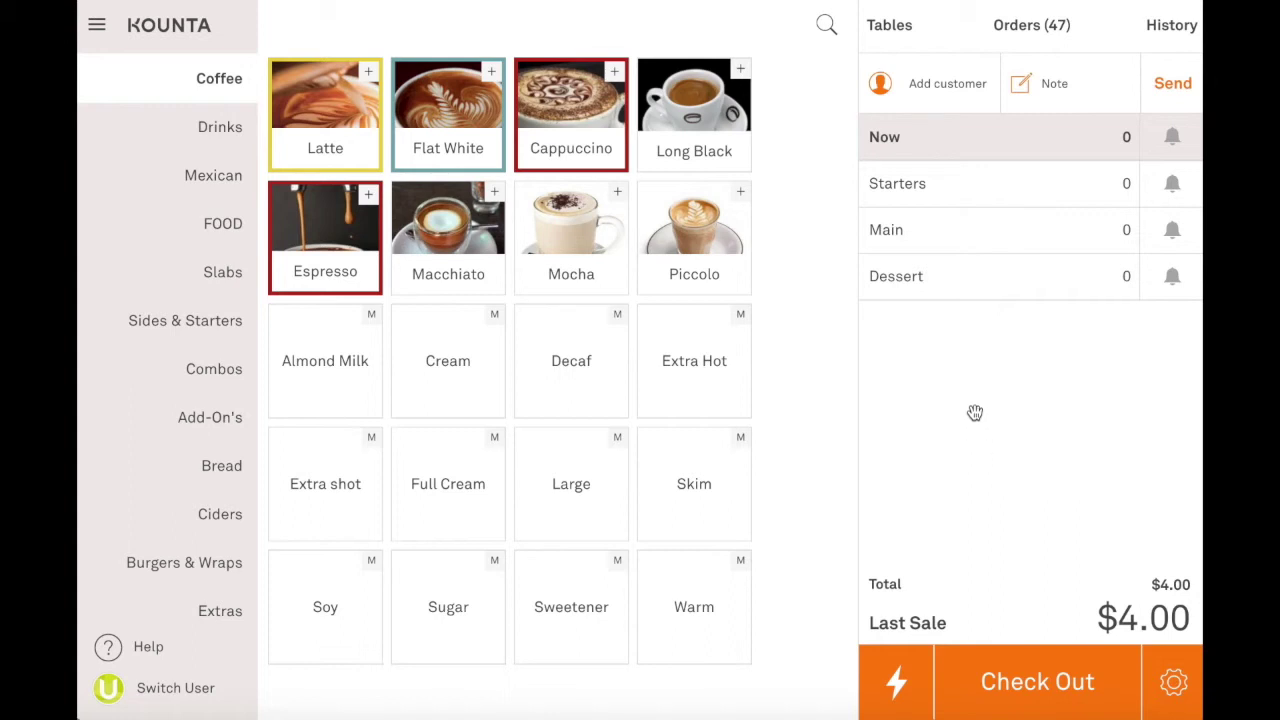
- Connect the WiFi Demo customer to a second order and add another Latte with the Large option
click(917, 104)
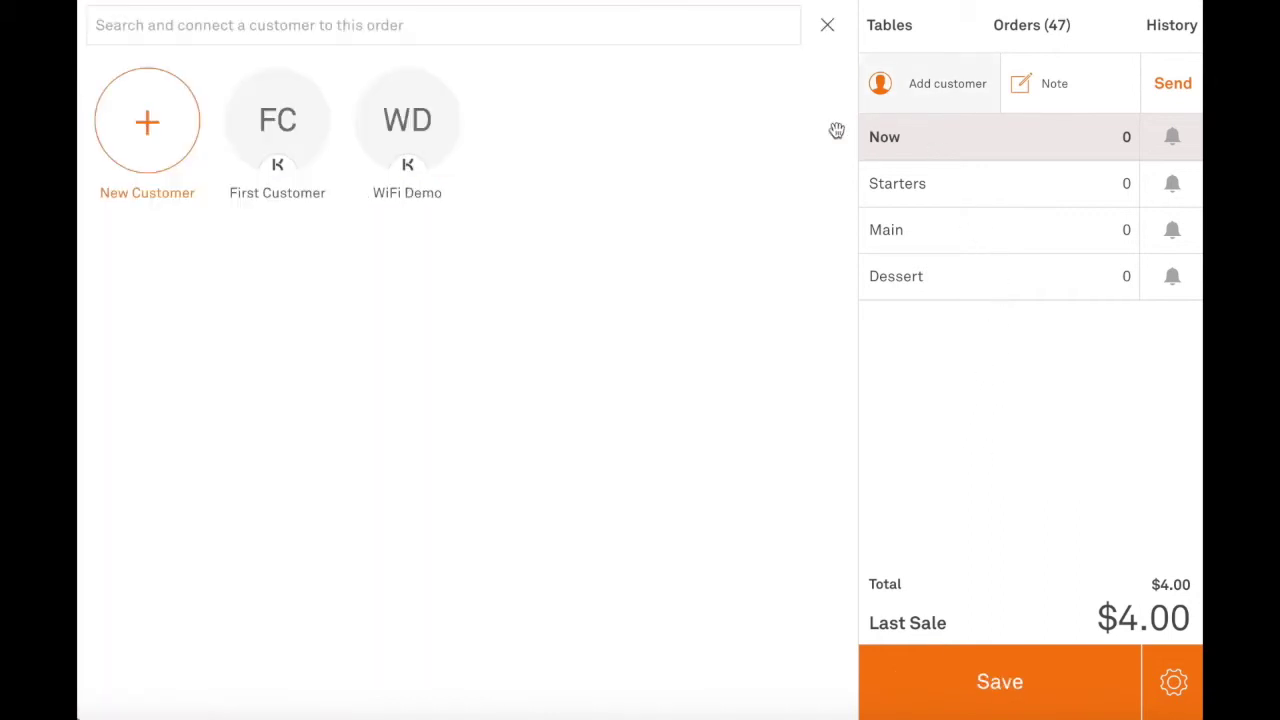
click(406, 158)
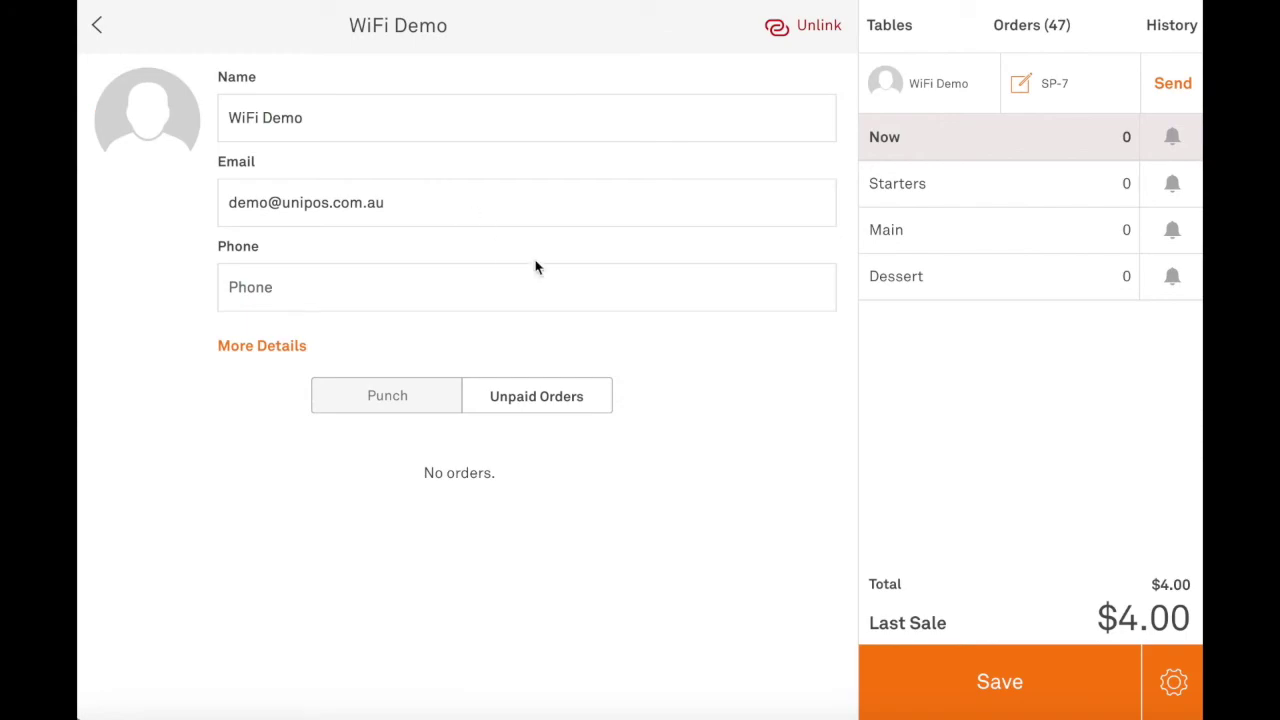
click(958, 681)
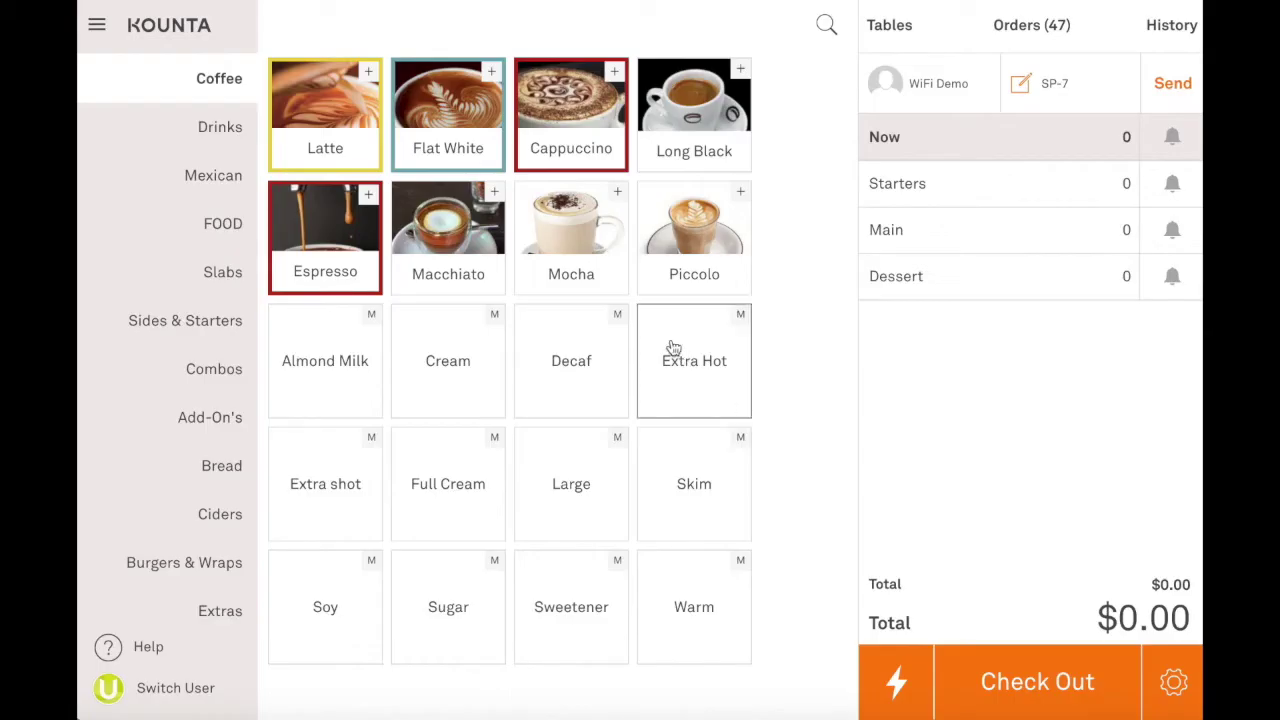
click(346, 118)
click(434, 251)
click(934, 680)
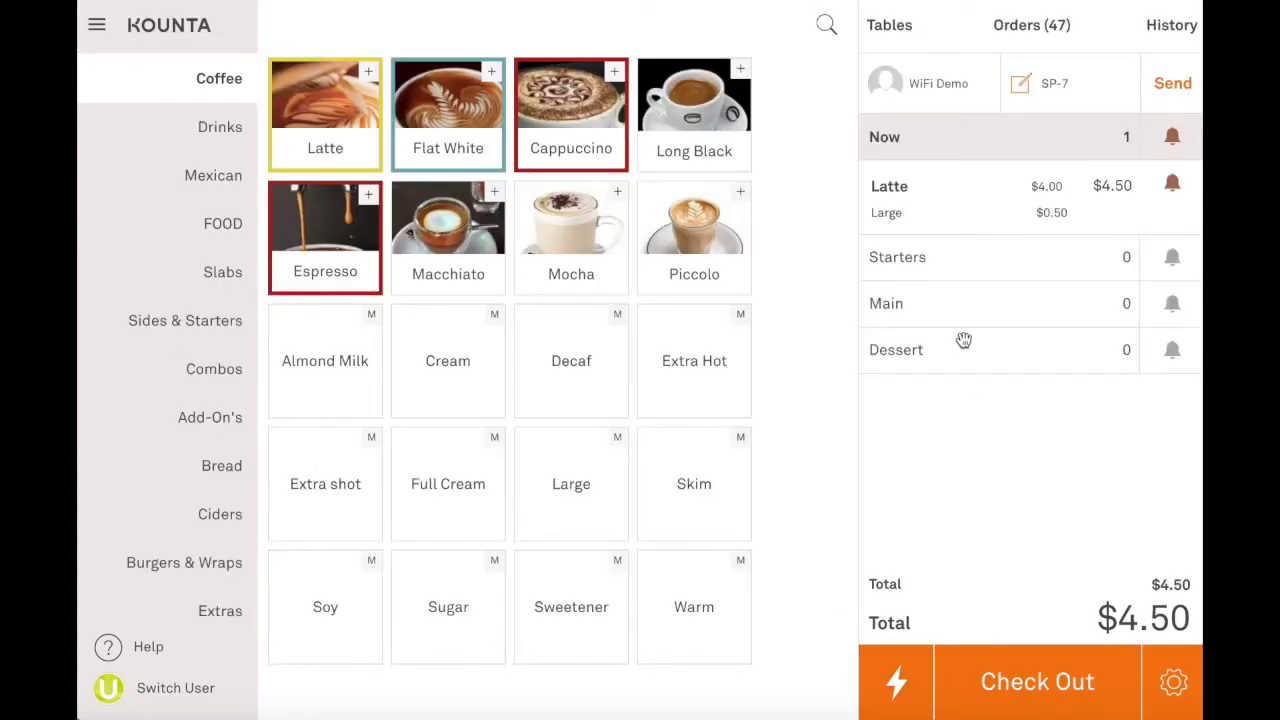